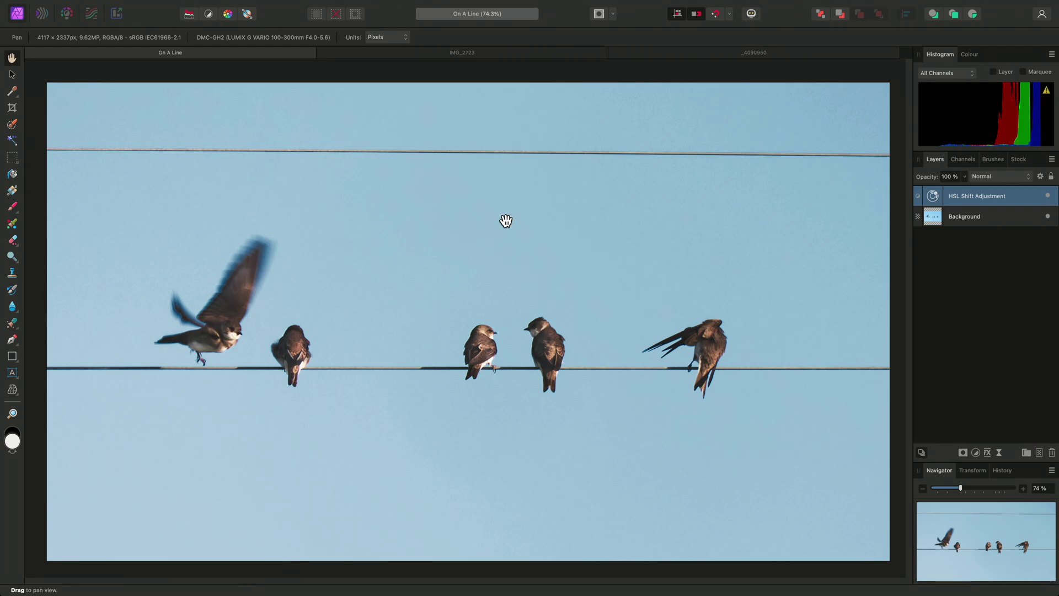
# Remove the upper wire from the Background layer using the Inpainting Brush at a width of 170.2 px.
pyautogui.click(13, 327)
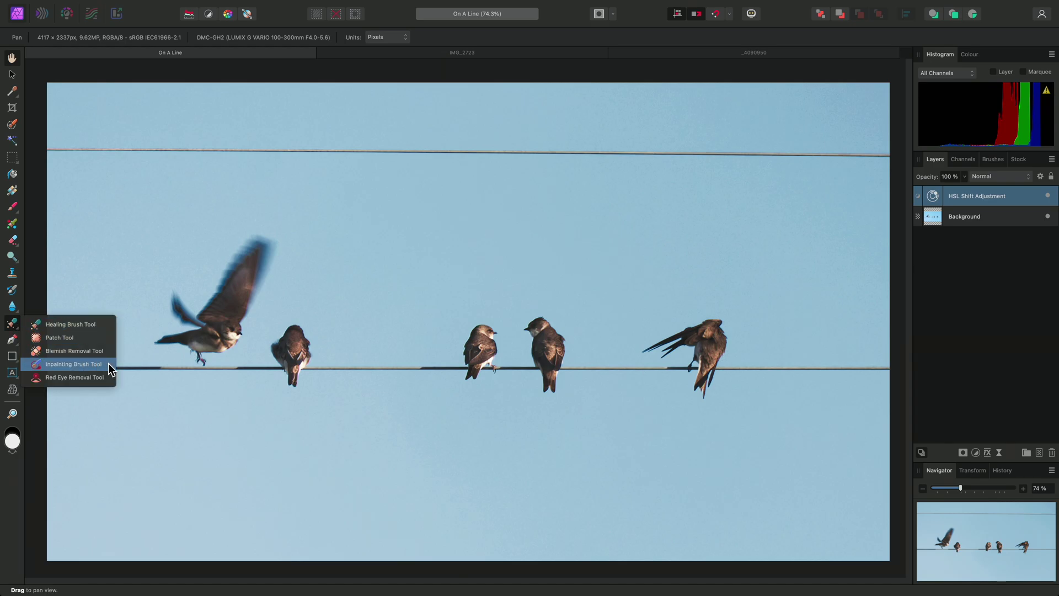
pyautogui.click(73, 364)
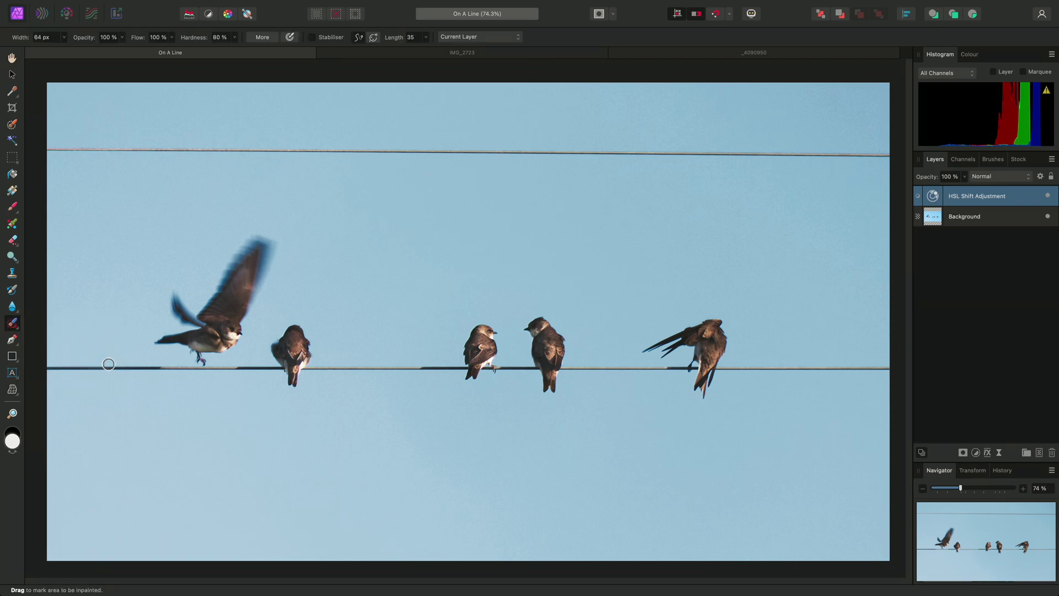
pyautogui.press(']')
pyautogui.press(']')
pyautogui.press(']')
pyautogui.press(']')
pyautogui.press(']')
pyautogui.press(']')
pyautogui.press(']')
pyautogui.press(']')
pyautogui.click(988, 216)
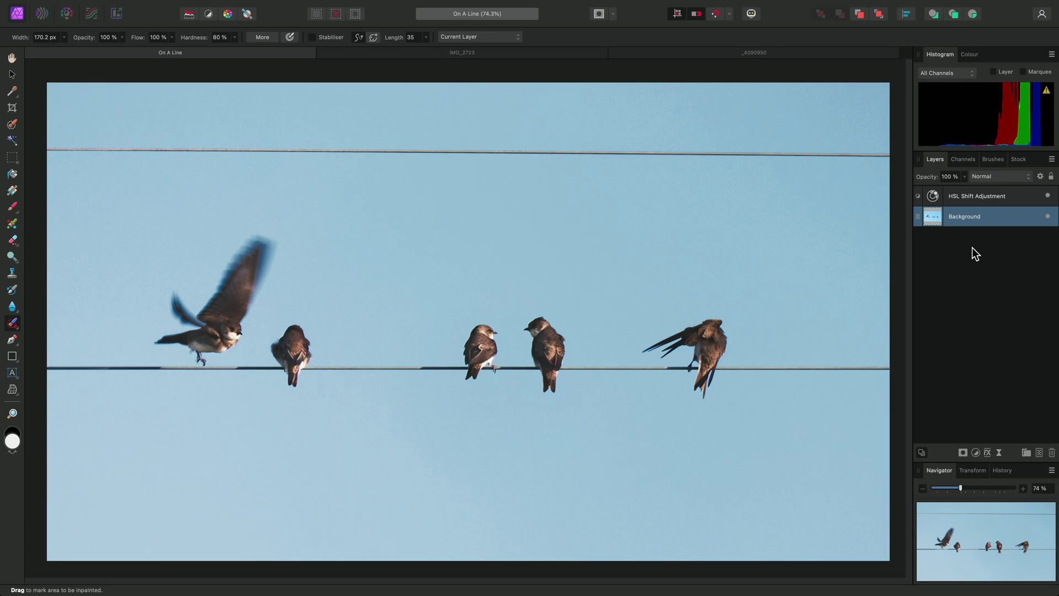
pyautogui.moveTo(33, 146); pyautogui.dragTo(890, 158)
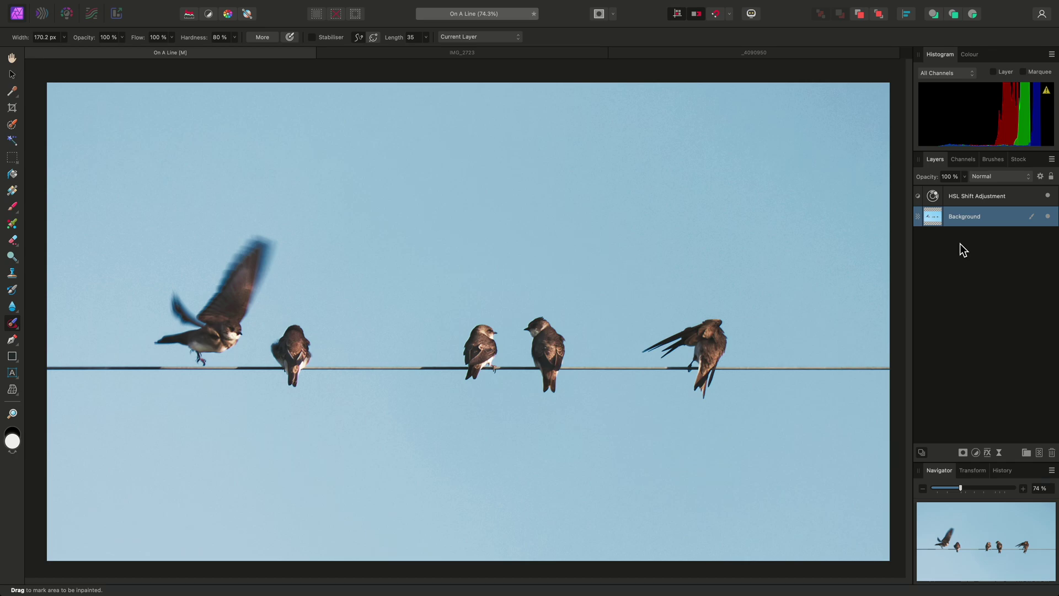
# Inpaint the rightmost bird on a new pixel layer with the source set to Current Layer & Below, and compare with that layer hidden.
pyautogui.click(1039, 452)
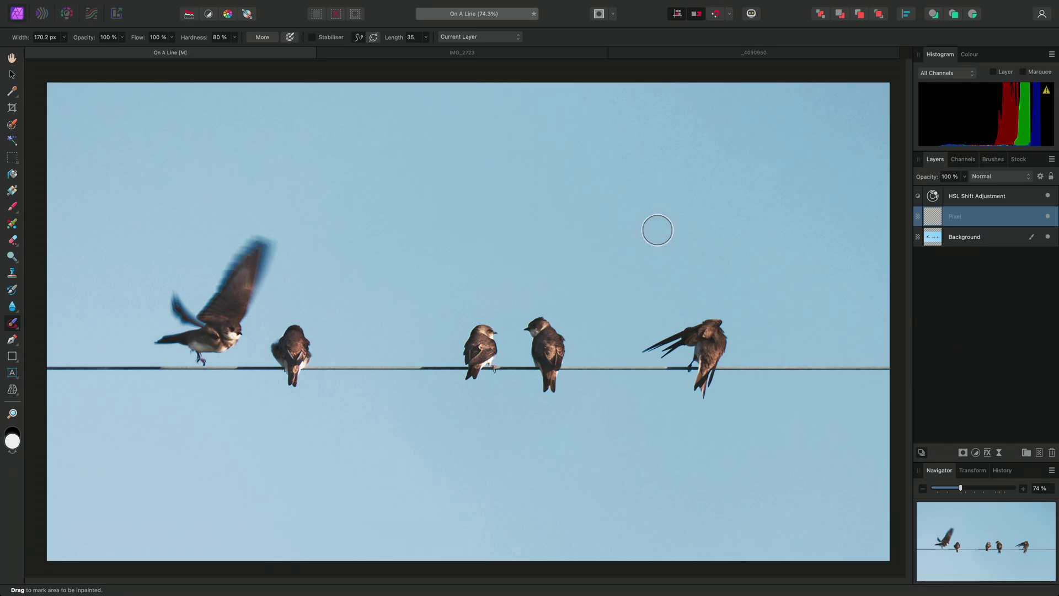
pyautogui.click(488, 35)
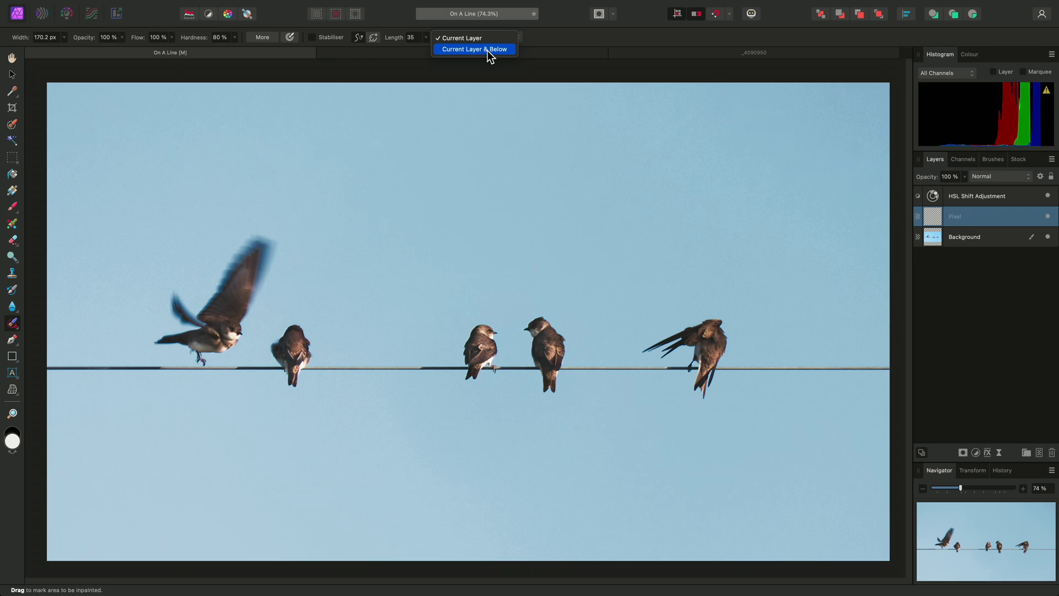
pyautogui.click(488, 49)
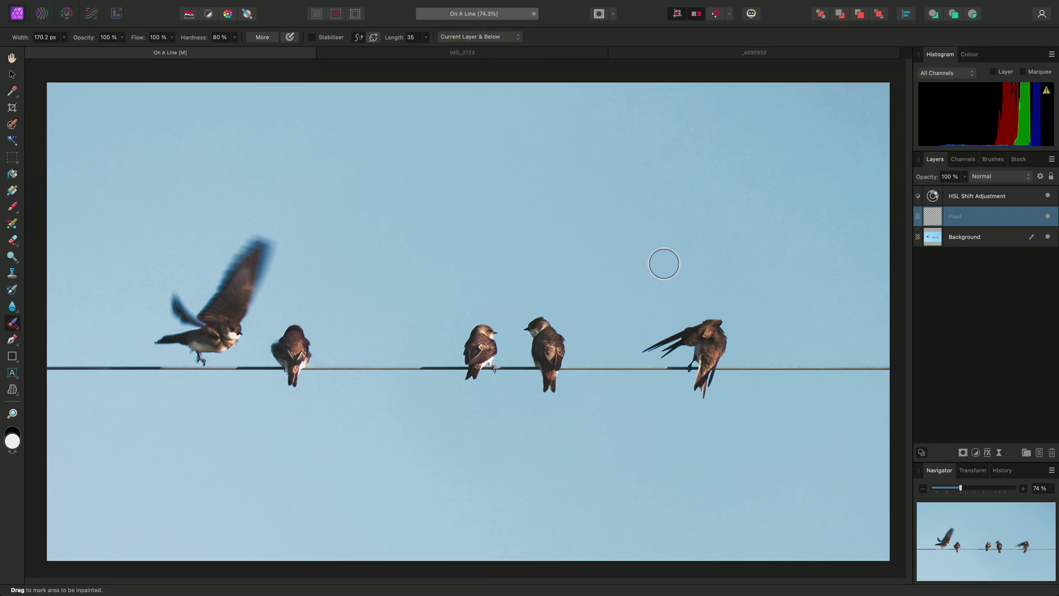
pyautogui.moveTo(655, 348)
pyautogui.mouseDown()
pyautogui.moveTo(676, 327)
pyautogui.moveTo(724, 332)
pyautogui.moveTo(714, 386)
pyautogui.moveTo(691, 392)
pyautogui.moveTo(669, 373)
pyautogui.moveTo(673, 352)
pyautogui.moveTo(697, 366)
pyautogui.moveTo(689, 343)
pyautogui.moveTo(651, 352)
pyautogui.moveTo(687, 333)
pyautogui.mouseUp()
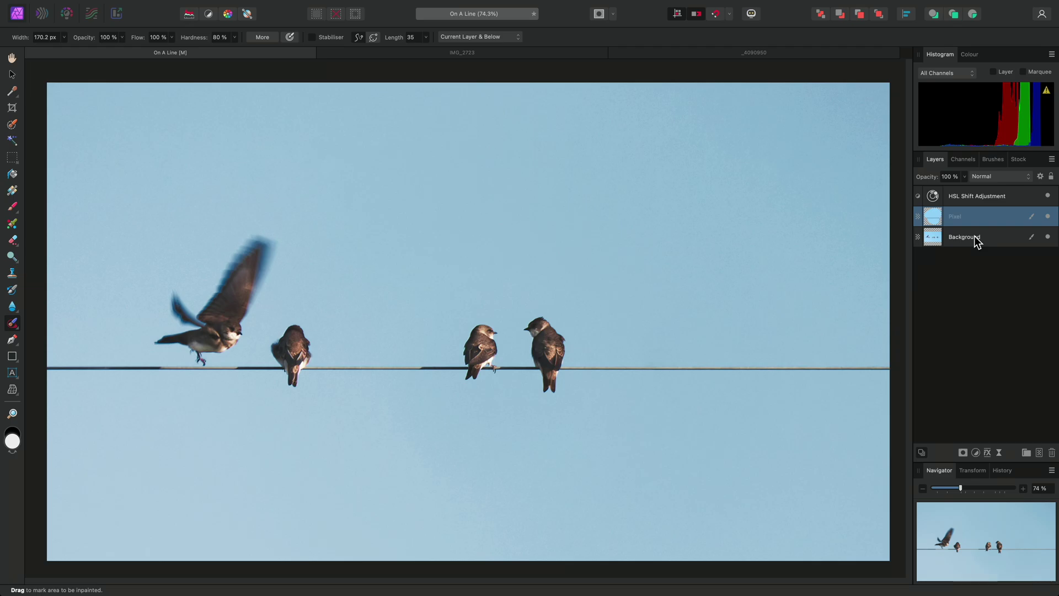
pyautogui.click(1048, 216)
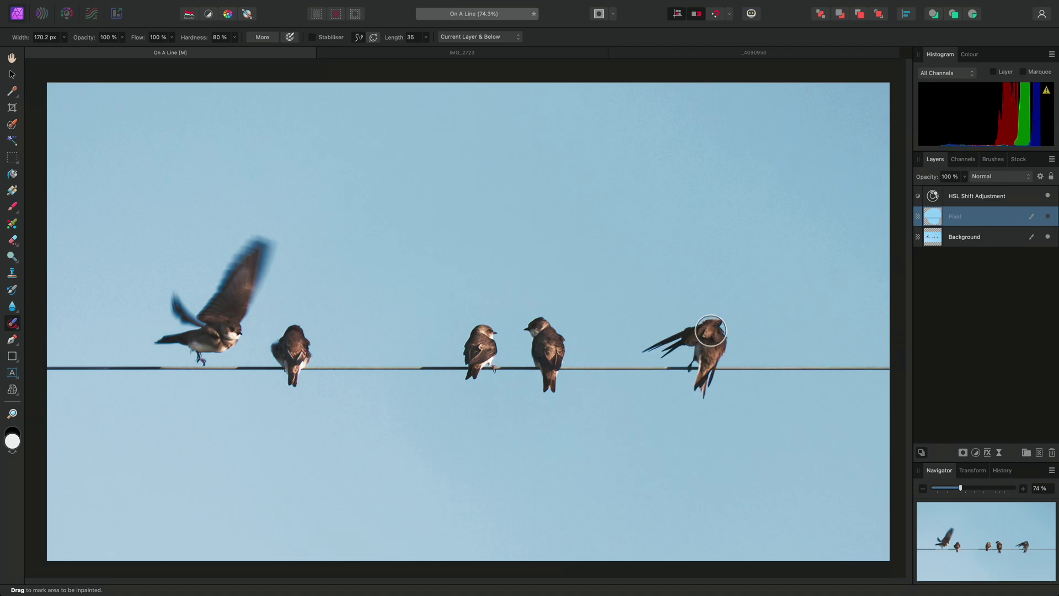
pyautogui.click(1047, 216)
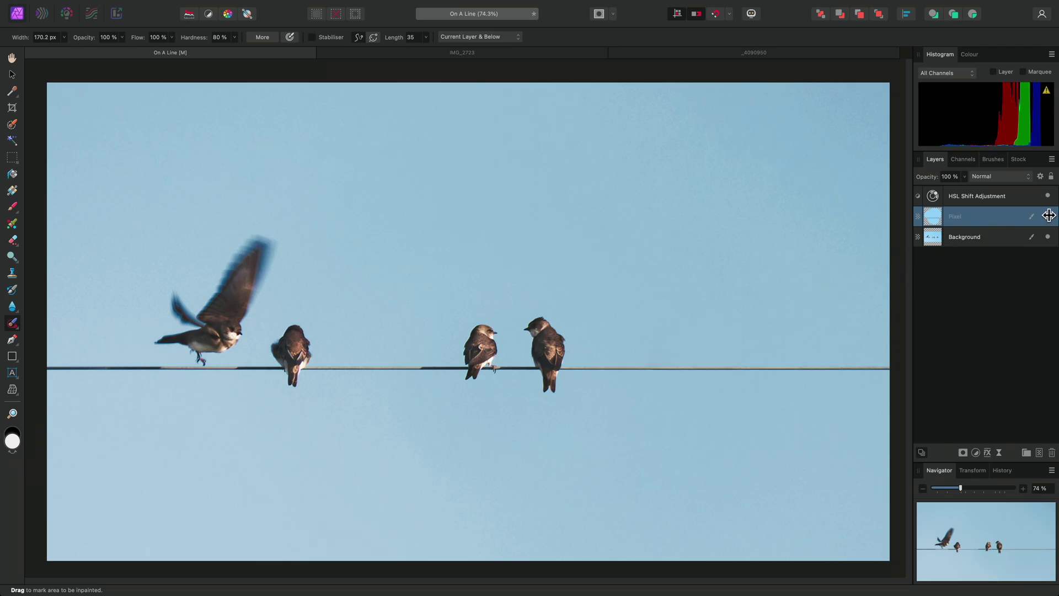
# In the IMG_2723 document, draw a closed polygonal freehand selection around the utility pole and its cables across the full image width.
pyautogui.click(468, 52)
pyautogui.press('h')
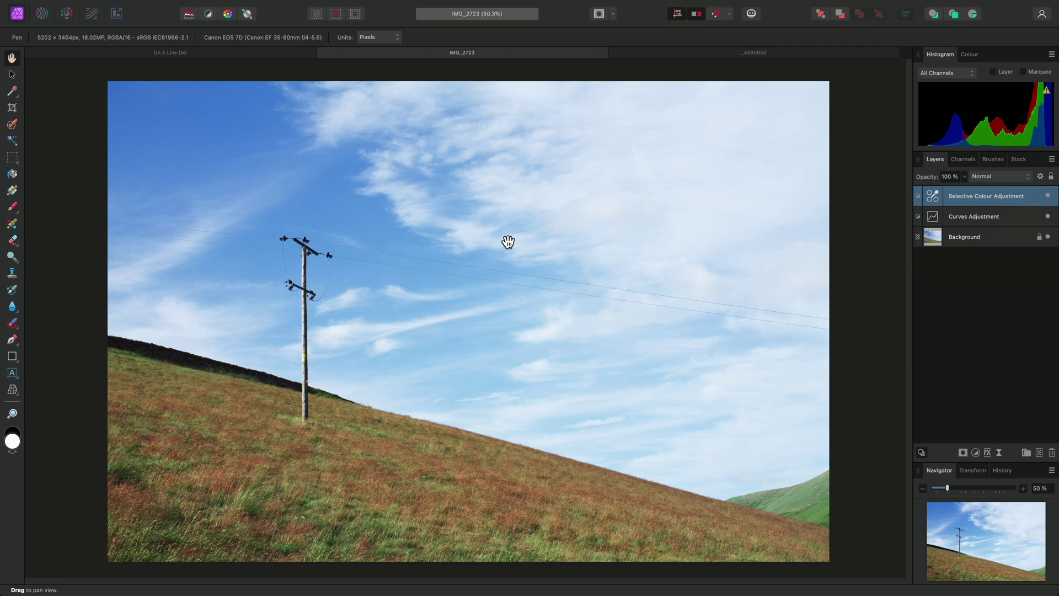
pyautogui.click(12, 159)
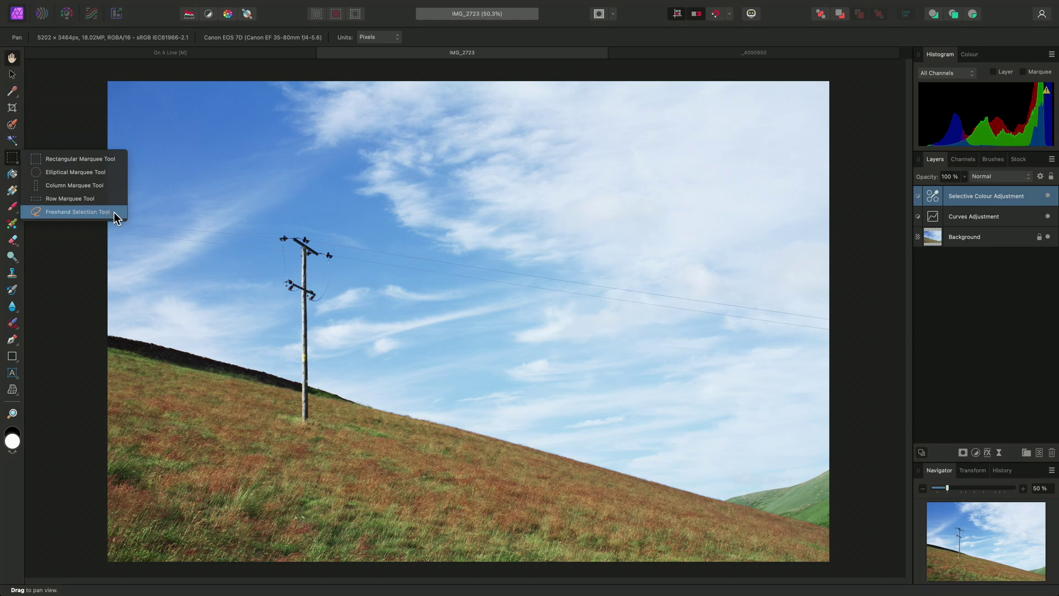
pyautogui.click(77, 212)
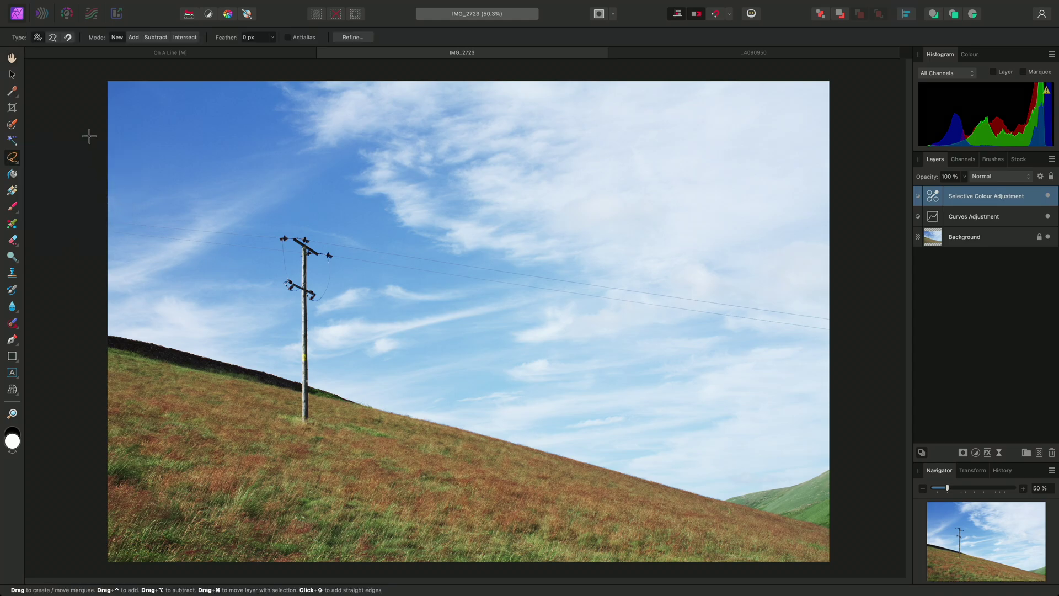
pyautogui.click(53, 37)
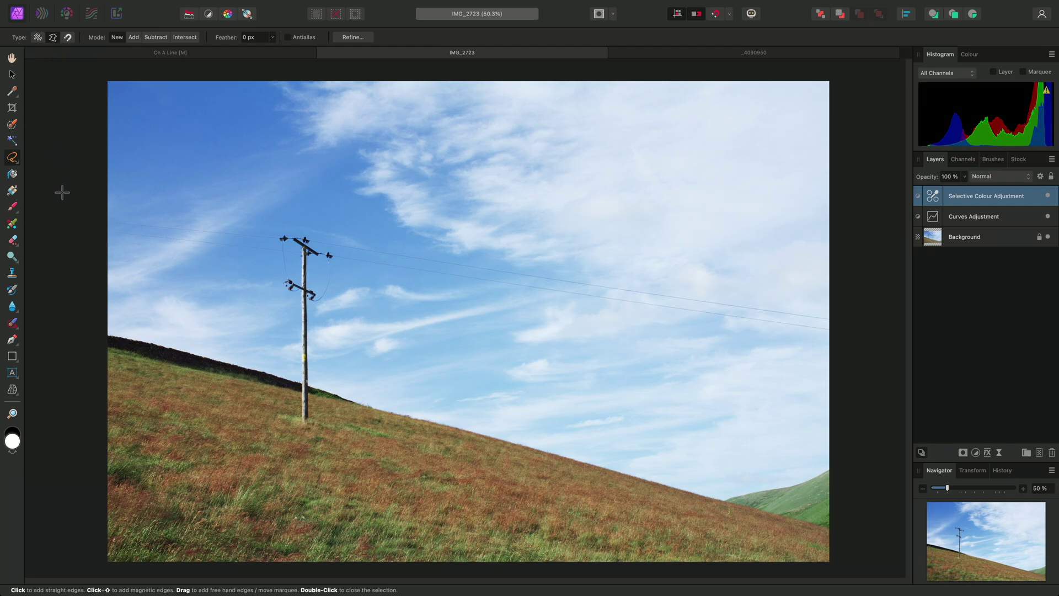
pyautogui.click(104, 236)
pyautogui.click(279, 255)
pyautogui.click(297, 307)
pyautogui.click(298, 430)
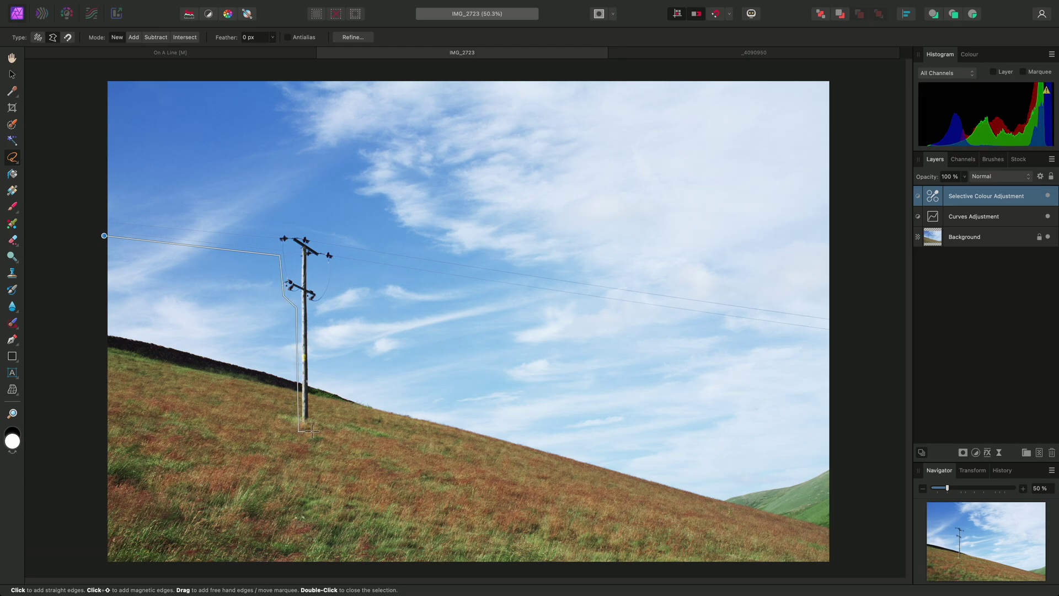
pyautogui.click(312, 431)
pyautogui.click(313, 309)
pyautogui.click(340, 261)
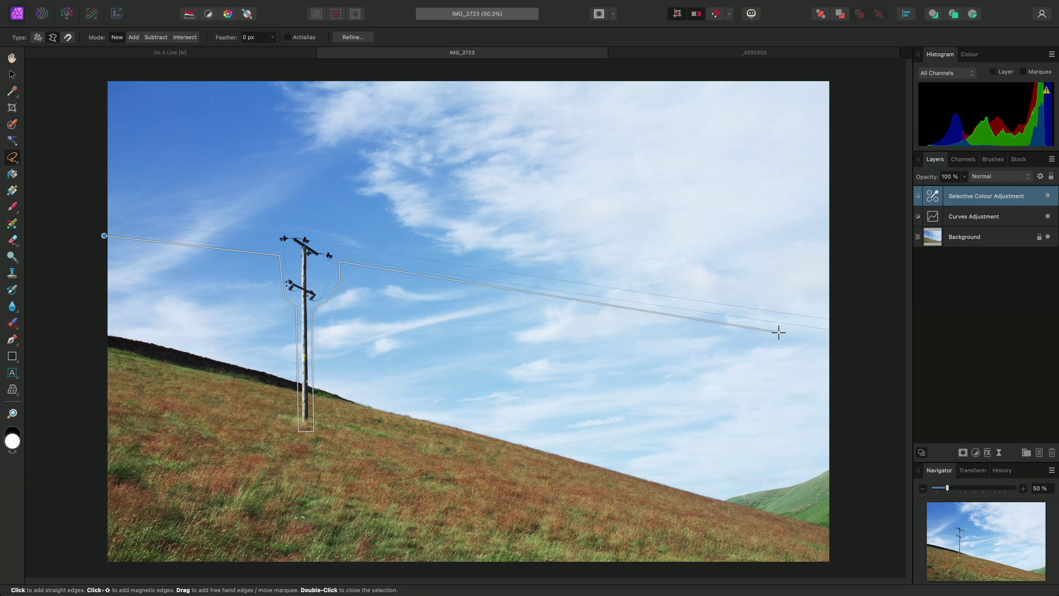
pyautogui.click(837, 339)
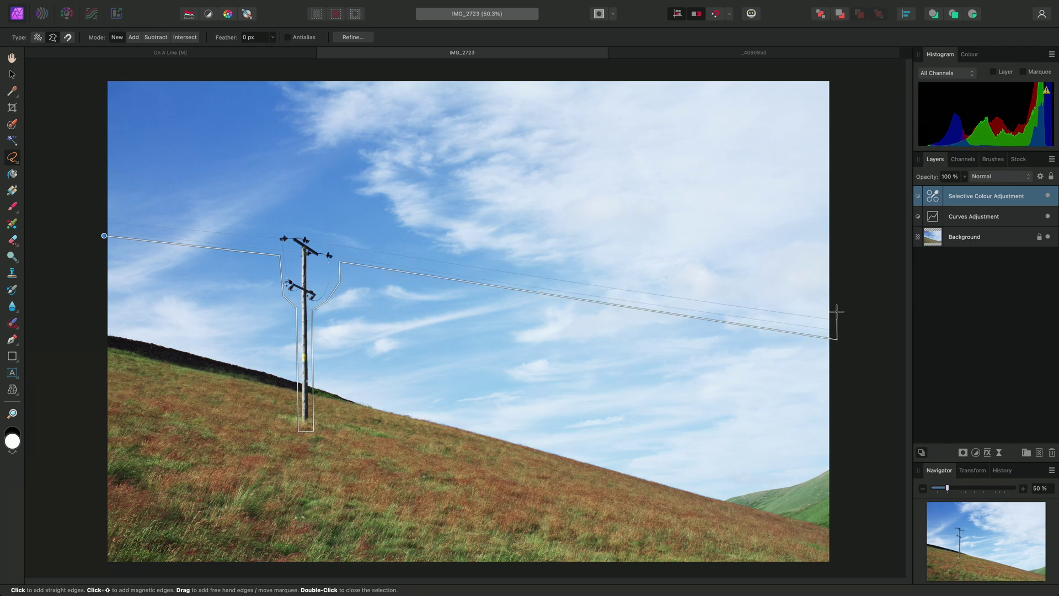
pyautogui.click(837, 310)
pyautogui.click(313, 234)
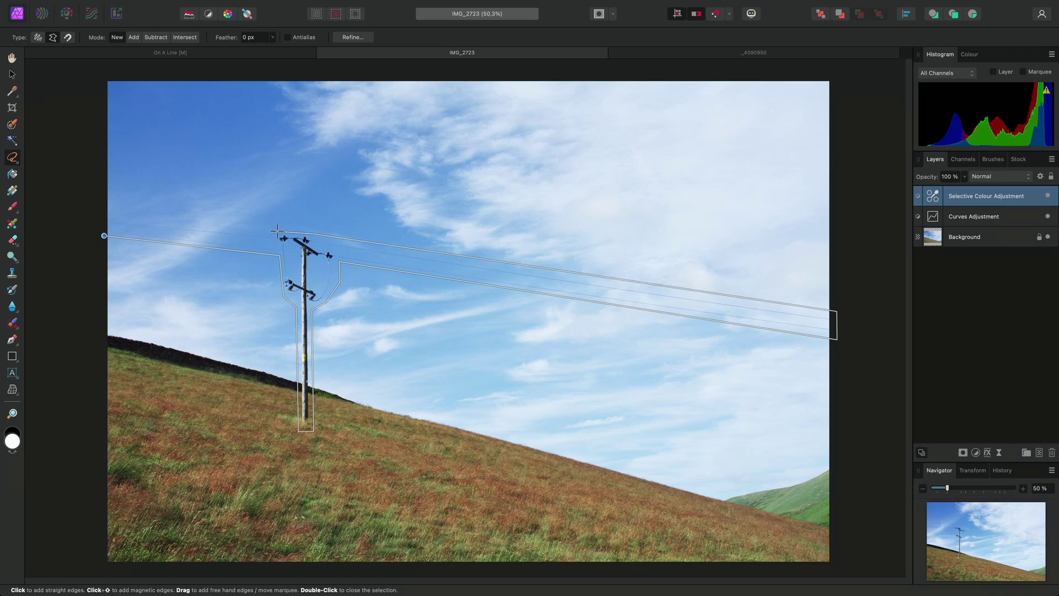
pyautogui.doubleClick(87, 222)
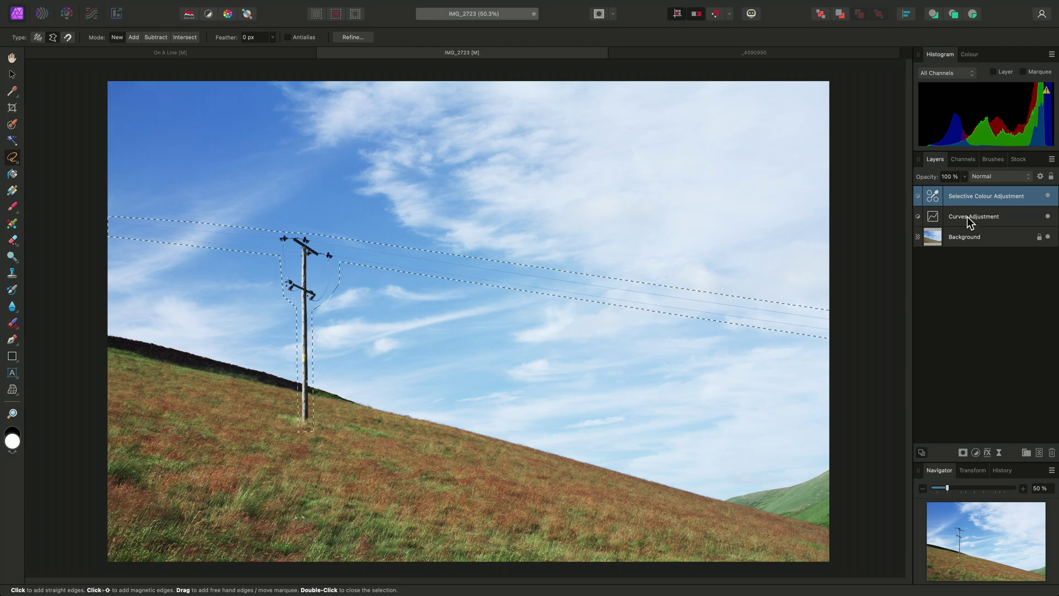
# Inpaint the selected pole and cables on the Background layer and clear the selection.
pyautogui.click(984, 239)
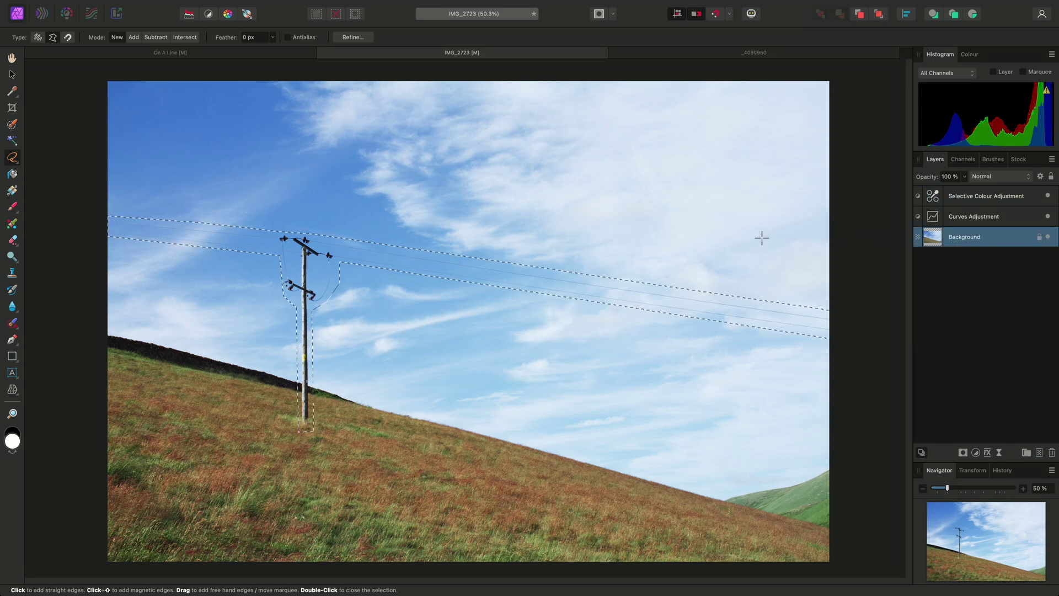
pyautogui.moveTo(234, 7)
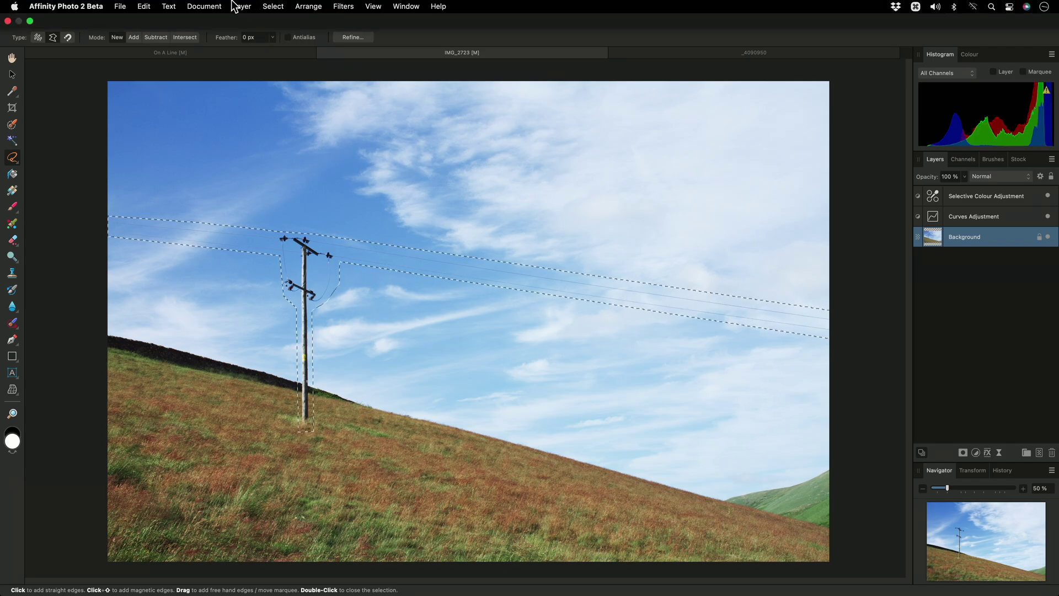
pyautogui.click(145, 7)
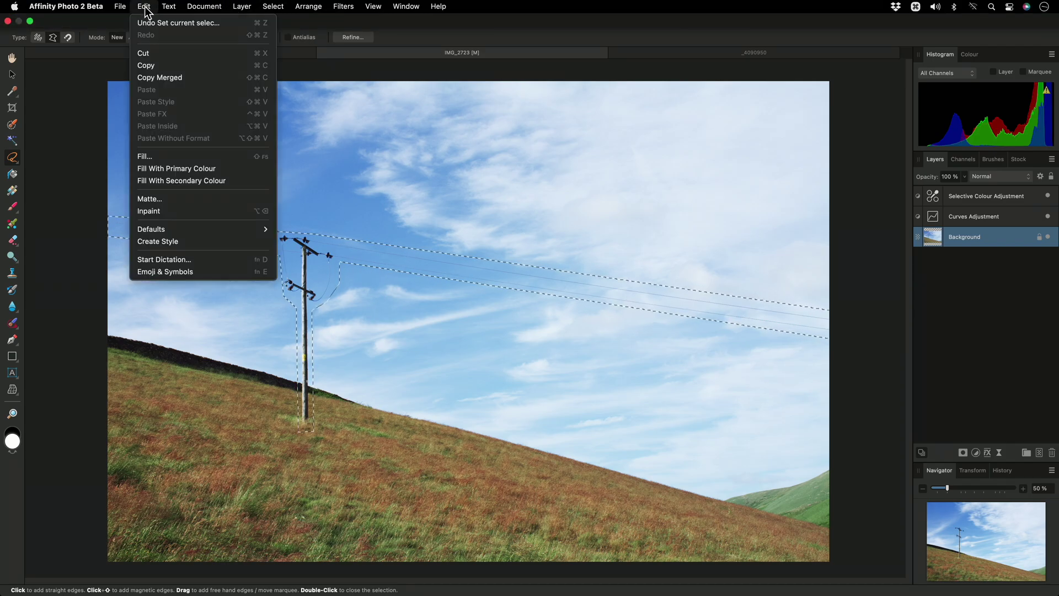
pyautogui.click(168, 209)
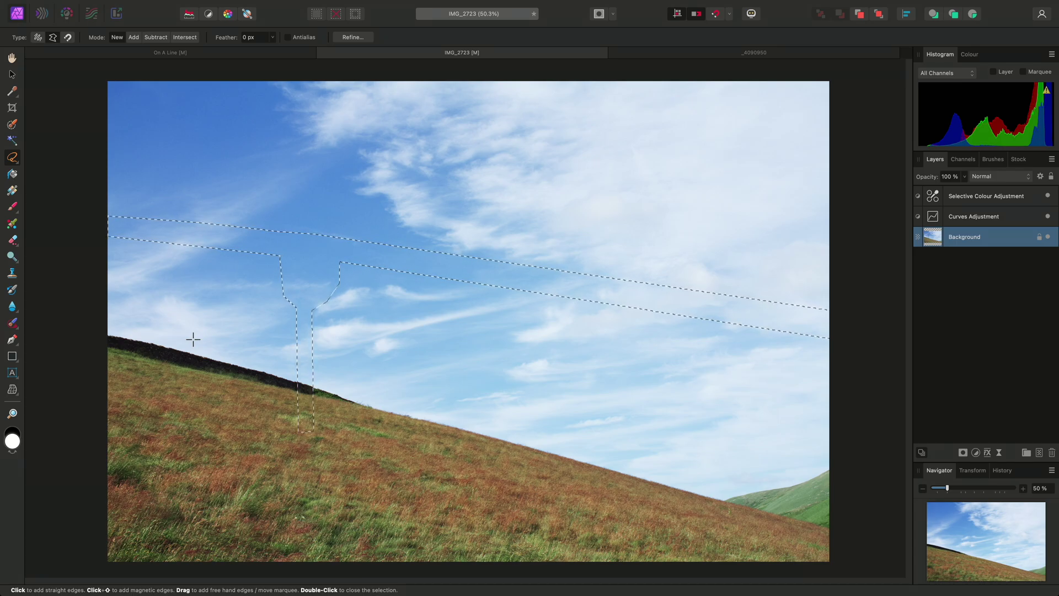
pyautogui.press('super+d')
# In the _4090950 document, begin a polygonal freehand selection in Add mode along the lower-left side of the upper wire, past the lamp head.
pyautogui.click(635, 51)
pyautogui.press('h')
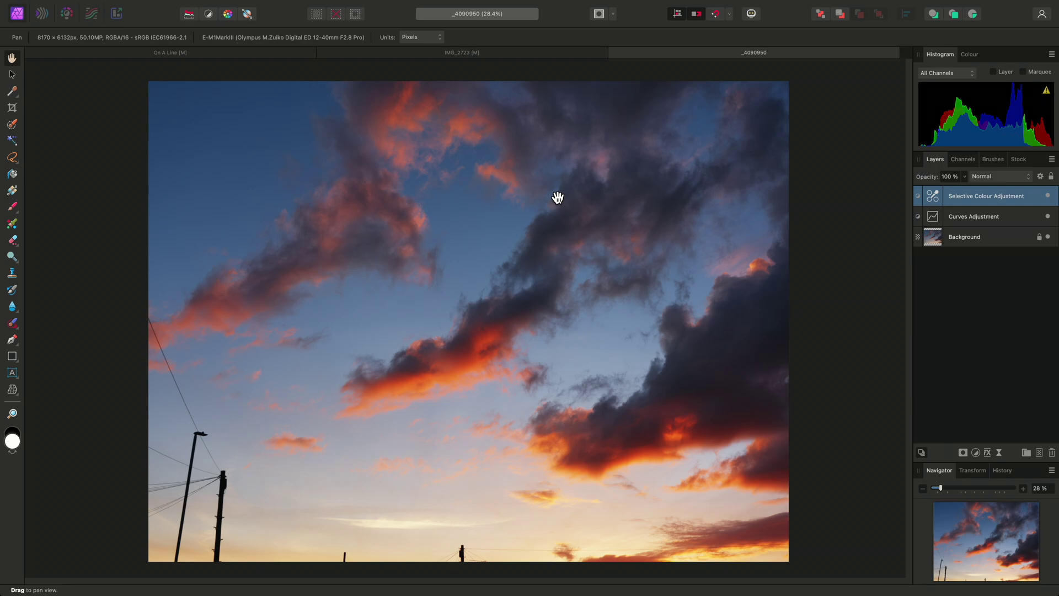
pyautogui.click(13, 158)
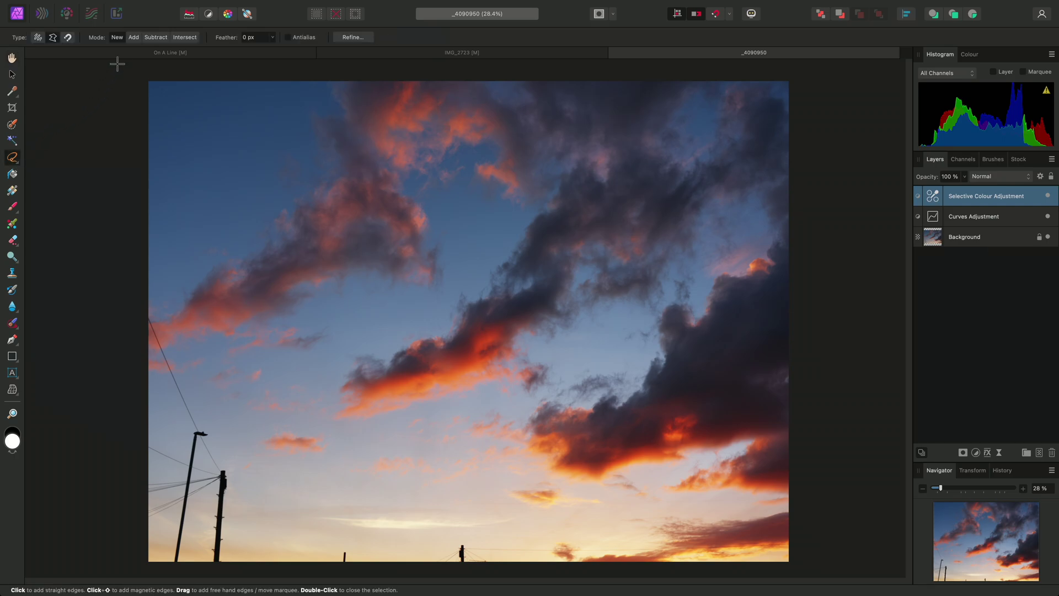
pyautogui.click(133, 37)
pyautogui.scroll(4, 155, 309)
pyautogui.scroll(2, 170, 322)
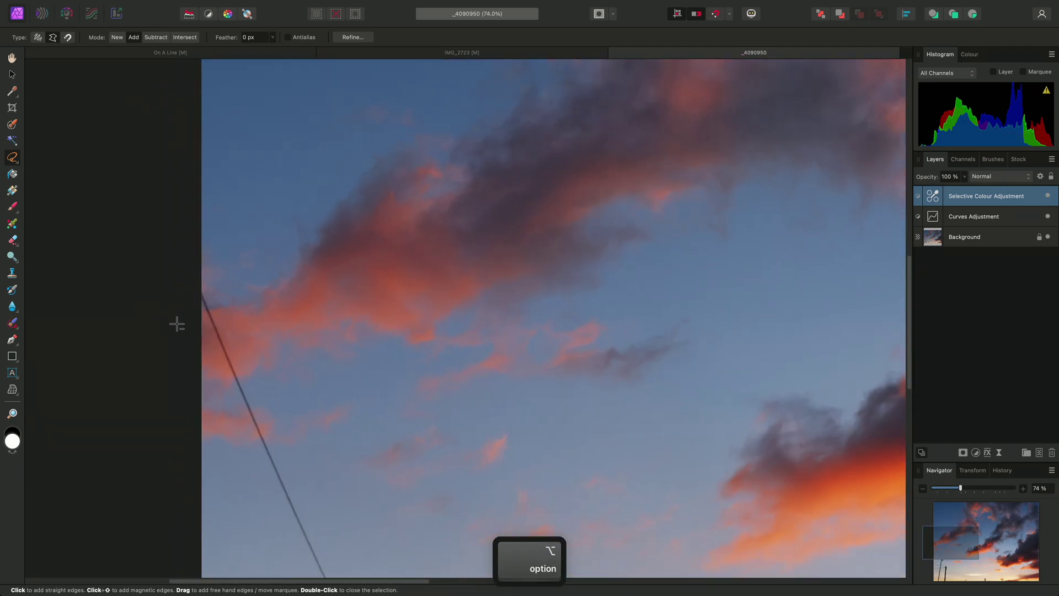
pyautogui.scroll(2, 111, 158)
pyautogui.click(131, 133)
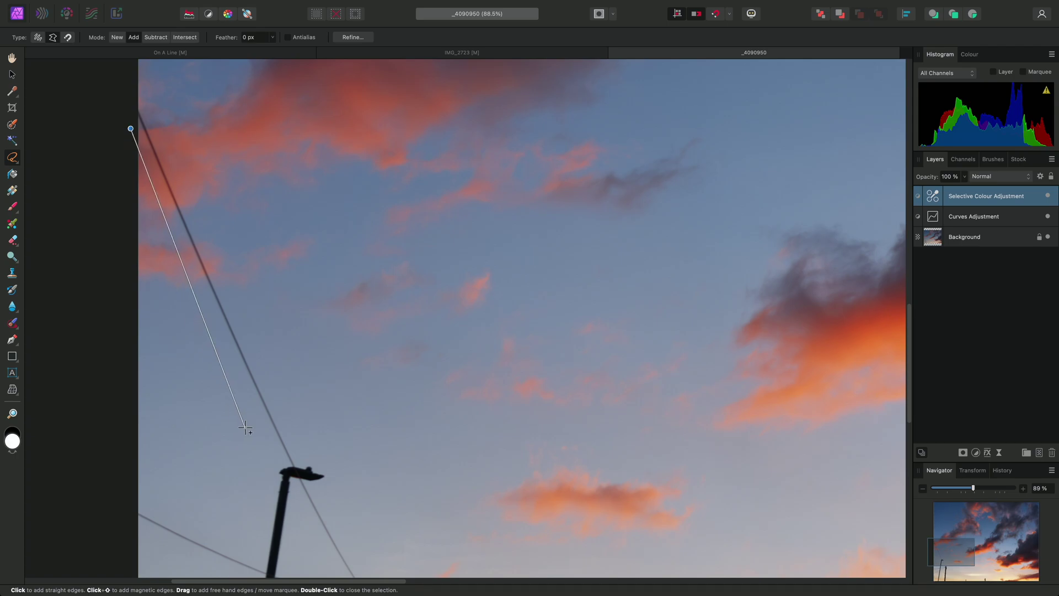
pyautogui.click(274, 461)
pyautogui.scroll(-5, 298, 419)
pyautogui.hscroll(-2, 298, 419)
pyautogui.click(334, 355)
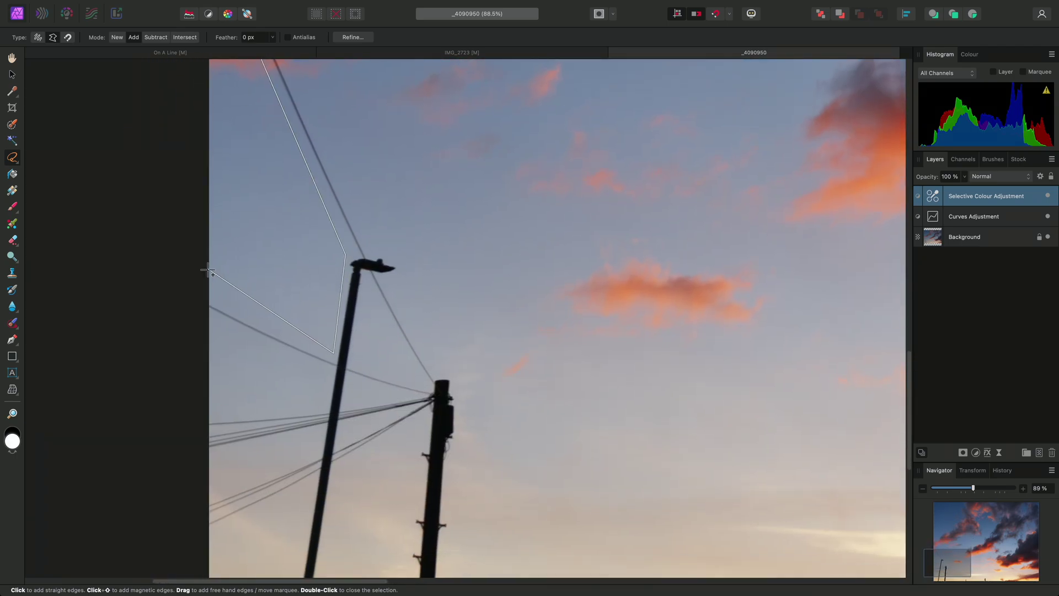
# Continue the selection outline around the groups of cables running from the image's left edge to the lamp post.
pyautogui.click(206, 300)
pyautogui.scroll(-3, 204, 292)
pyautogui.click(204, 240)
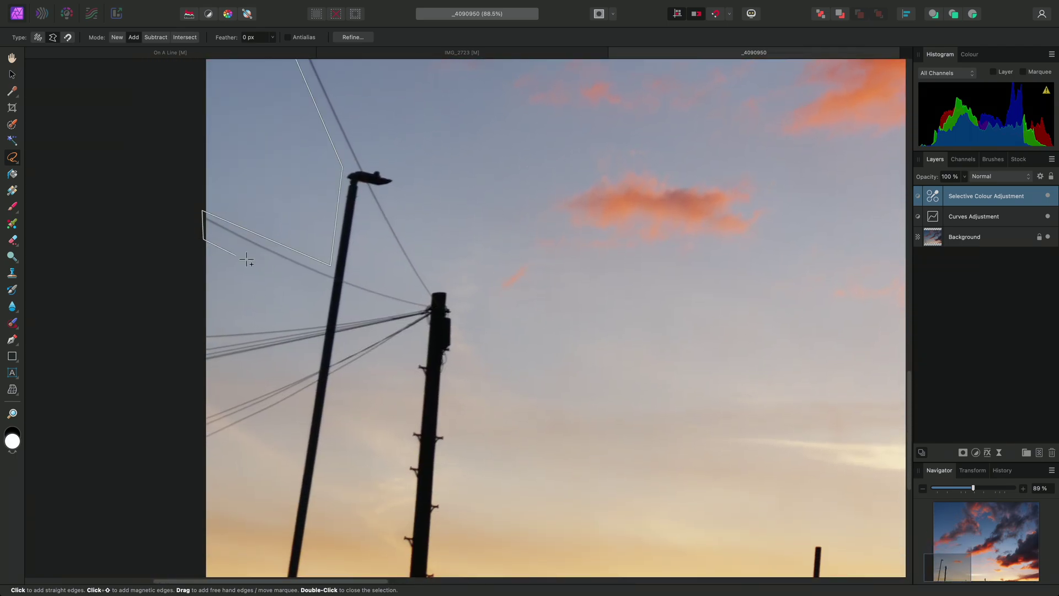
pyautogui.click(321, 285)
pyautogui.click(320, 318)
pyautogui.click(194, 332)
pyautogui.click(197, 373)
pyautogui.click(313, 345)
pyautogui.click(312, 367)
pyautogui.click(190, 417)
pyautogui.click(194, 448)
# Extend the outline down around the bases of the lamp post and utility pole and up the pole's right side.
pyautogui.scroll(-5, 195, 448)
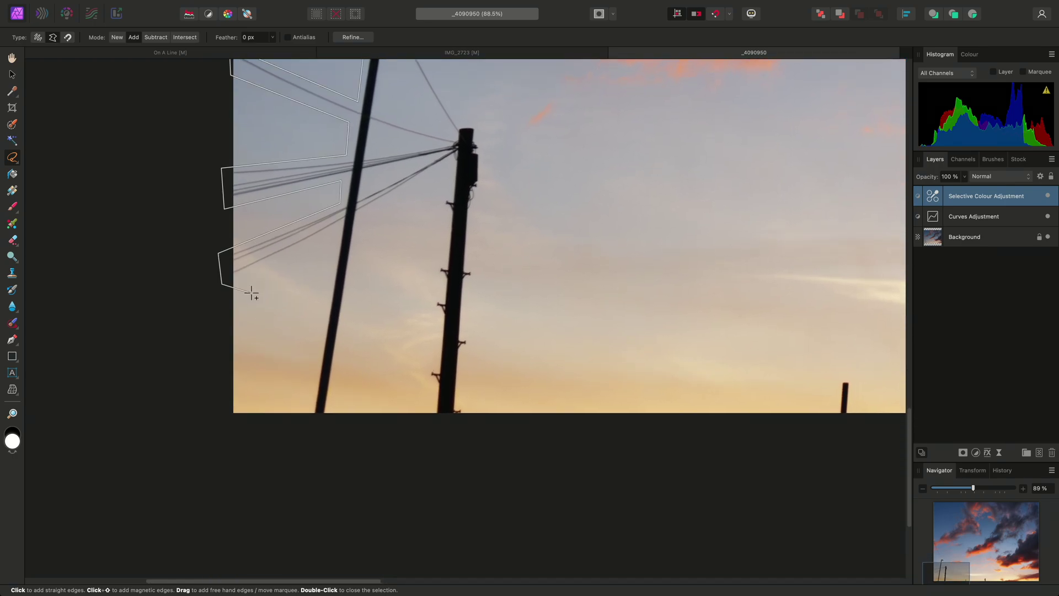
pyautogui.click(332, 232)
pyautogui.click(335, 423)
pyautogui.click(416, 422)
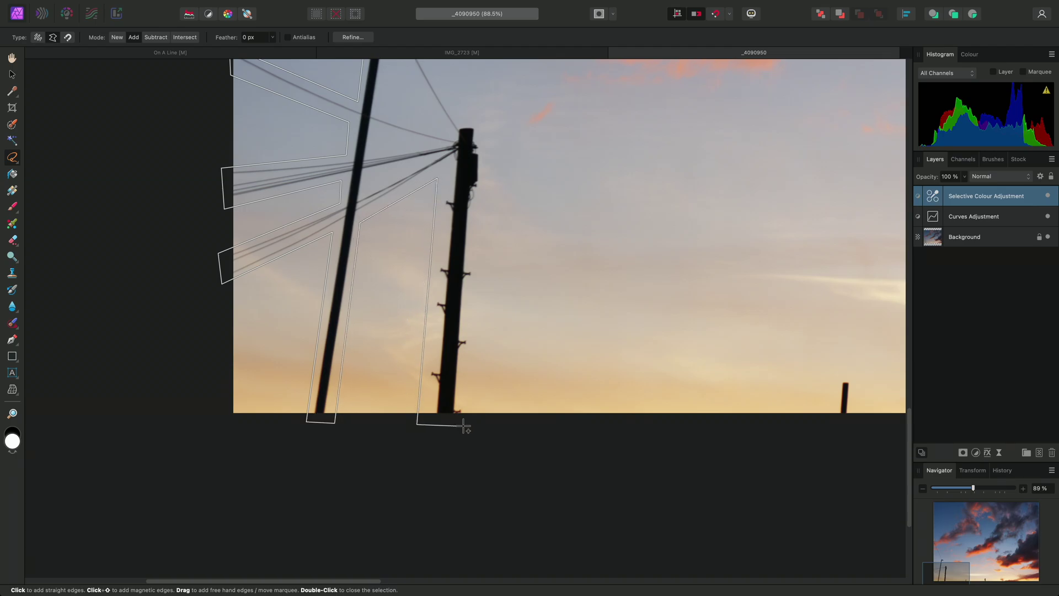
pyautogui.click(473, 423)
pyautogui.scroll(6, 404, 472)
pyautogui.hscroll(3, 404, 472)
pyautogui.click(397, 351)
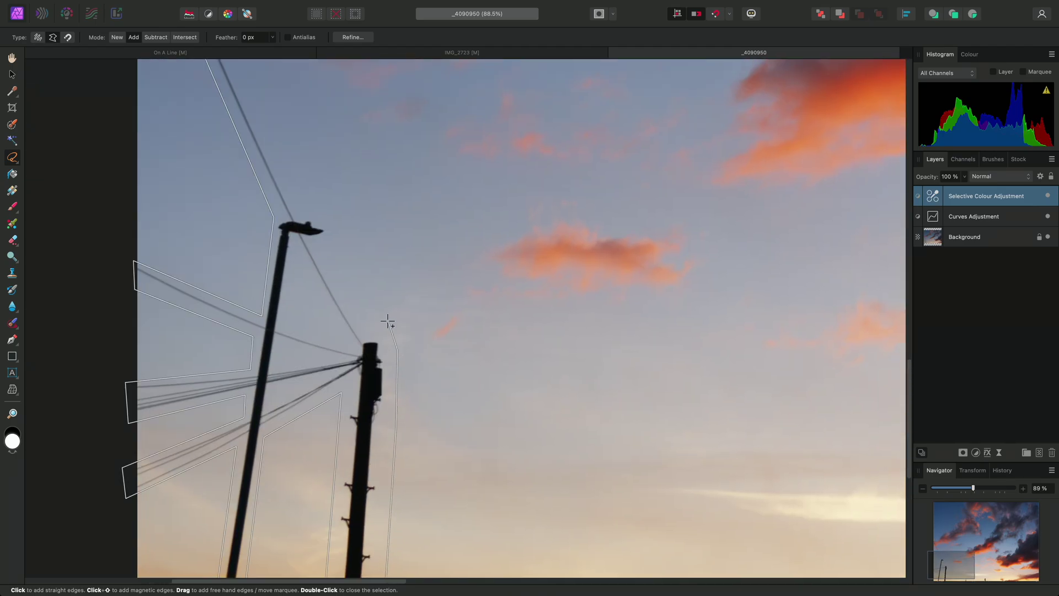
# Bring the outline over the pole top and lamp head, back up along the wire, and close the selection at the image's left edge.
pyautogui.click(382, 312)
pyautogui.scroll(3, 382, 312)
pyautogui.hscroll(-2, 382, 312)
pyautogui.click(371, 322)
pyautogui.scroll(5, 359, 303)
pyautogui.hscroll(-3, 359, 303)
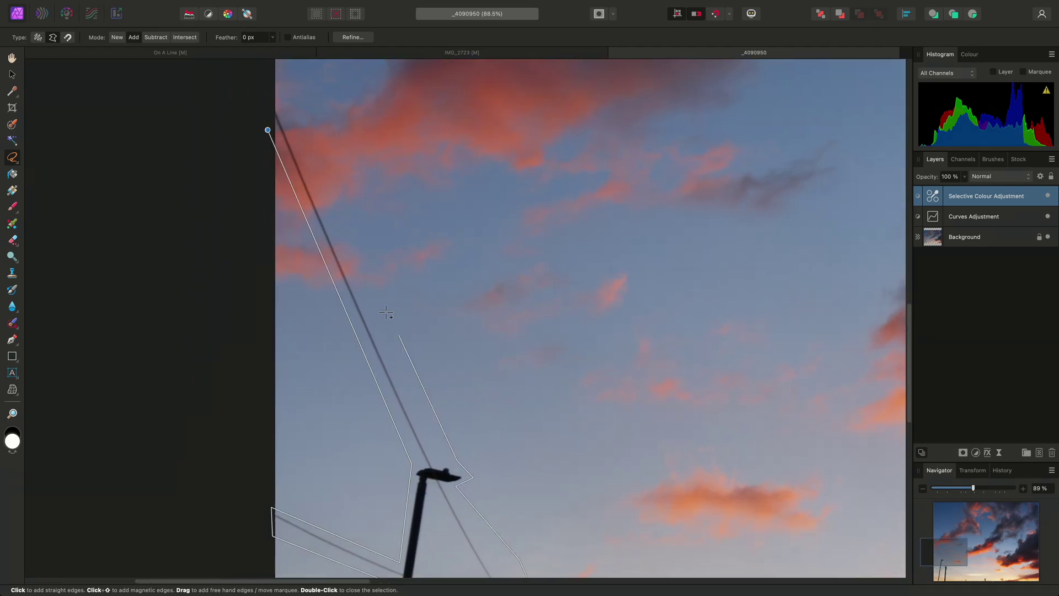
pyautogui.scroll(5, 370, 229)
pyautogui.hscroll(-3, 369, 229)
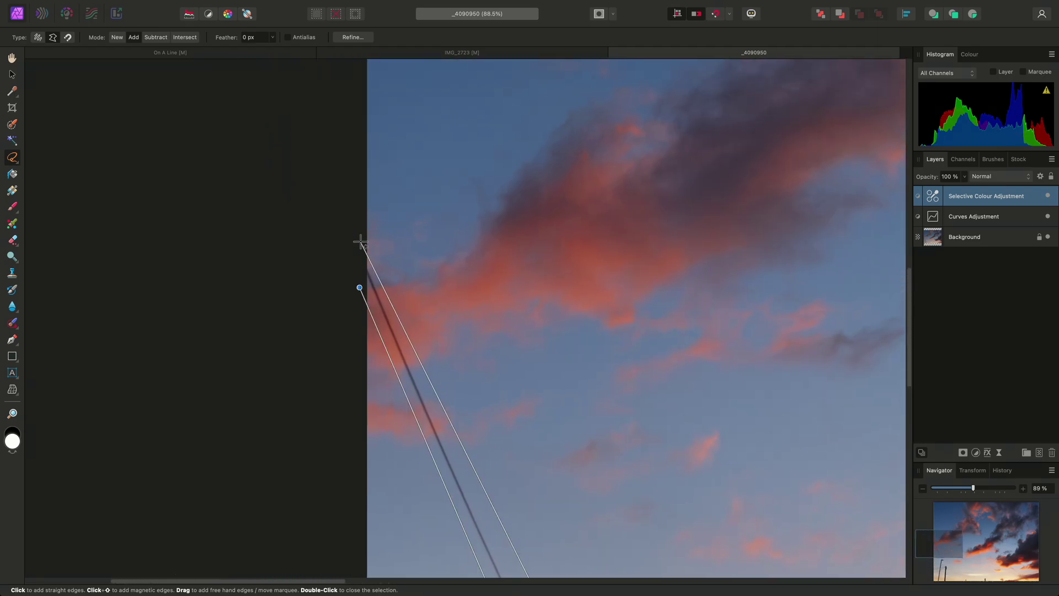
pyautogui.doubleClick(360, 241)
# Add a closed polygonal selection around the short dark post at the image's bottom edge.
pyautogui.scroll(-5, 466, 414)
pyautogui.scroll(8, 473, 413)
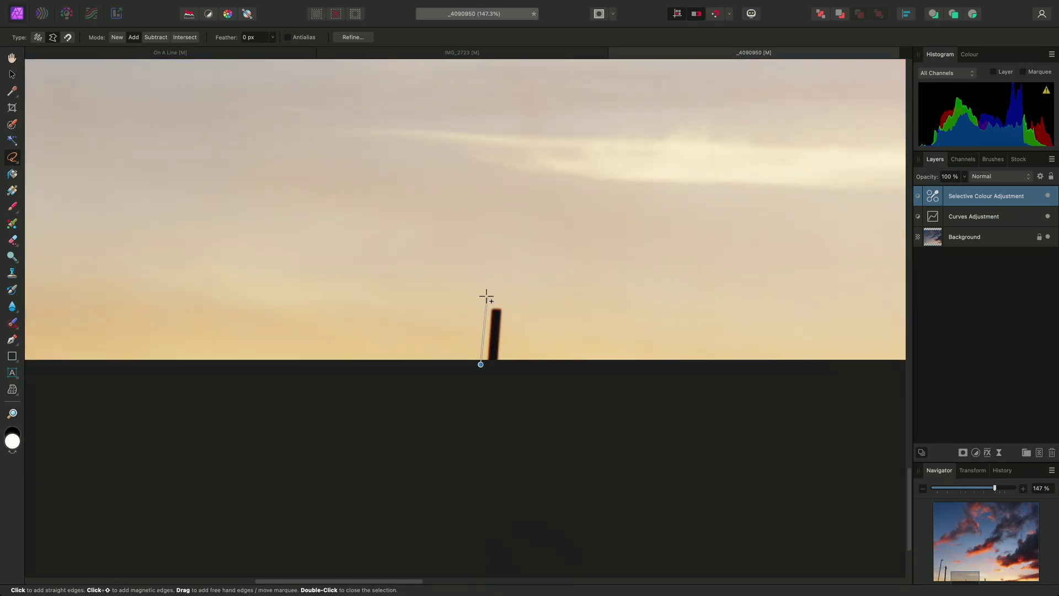
pyautogui.click(513, 299)
pyautogui.doubleClick(501, 373)
# Start another added selection around the utility pole near the bottom centre, outlining its left guy wires and pole top.
pyautogui.scroll(-5, 500, 373)
pyautogui.scroll(2, 369, 279)
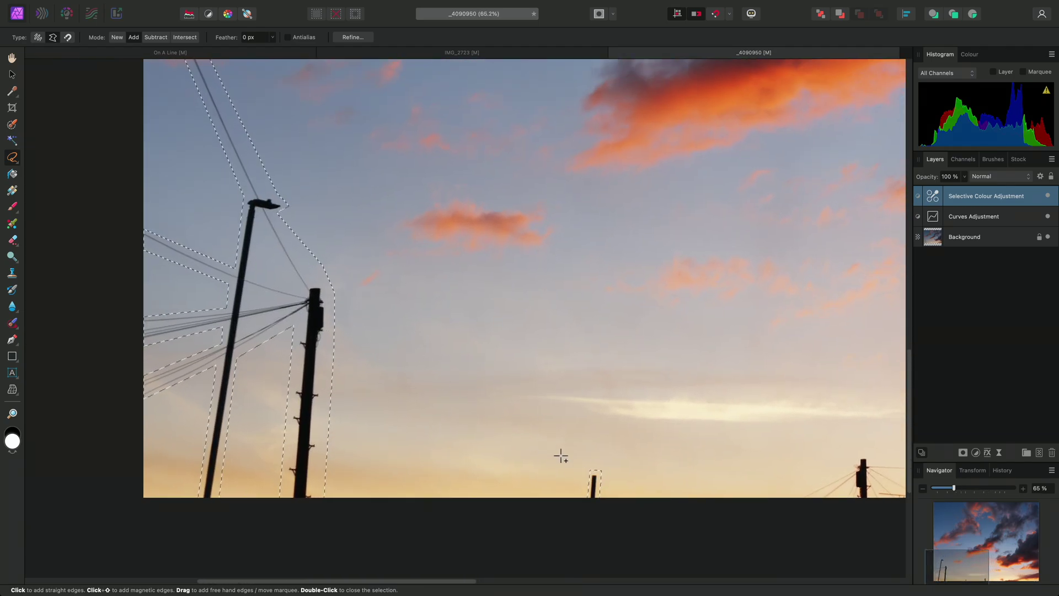
pyautogui.scroll(4, 571, 452)
pyautogui.scroll(-3, 577, 483)
pyautogui.hscroll(8, 577, 484)
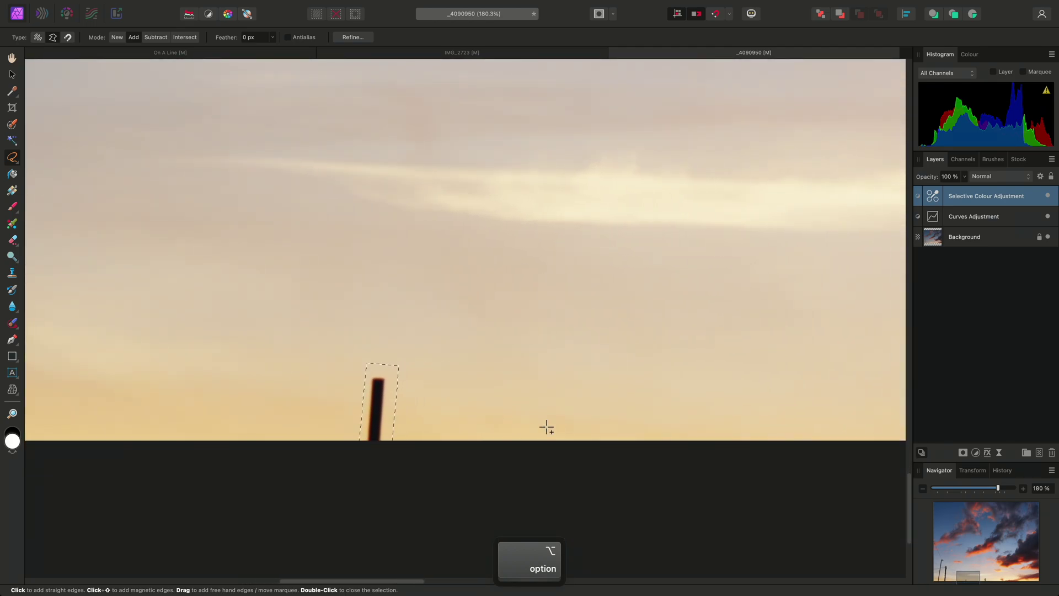
pyautogui.hscroll(2, 485, 425)
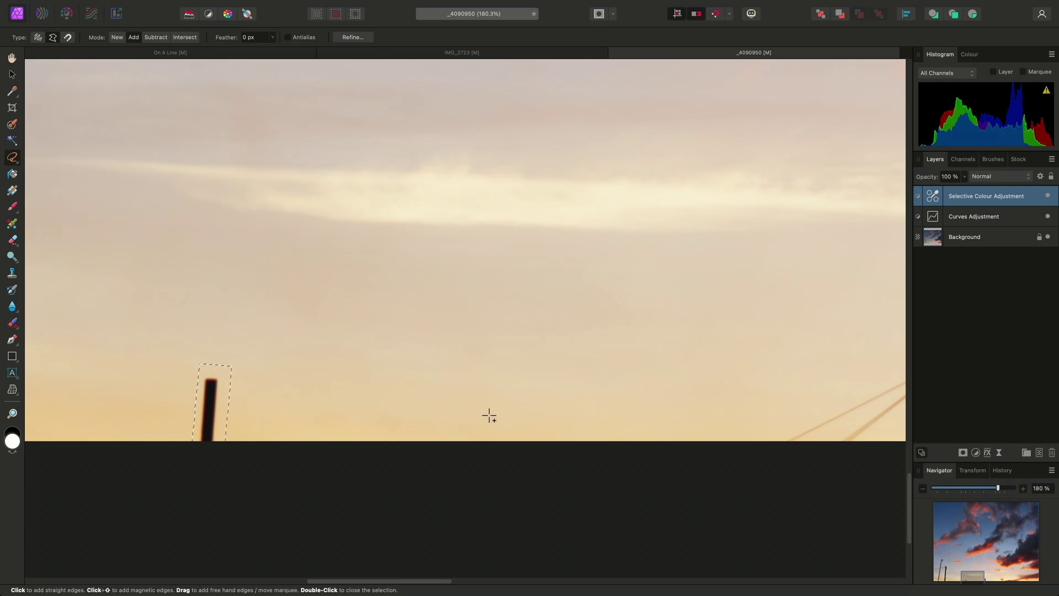
pyautogui.hscroll(2, 485, 416)
pyautogui.scroll(1, 581, 399)
pyautogui.hscroll(12, 581, 400)
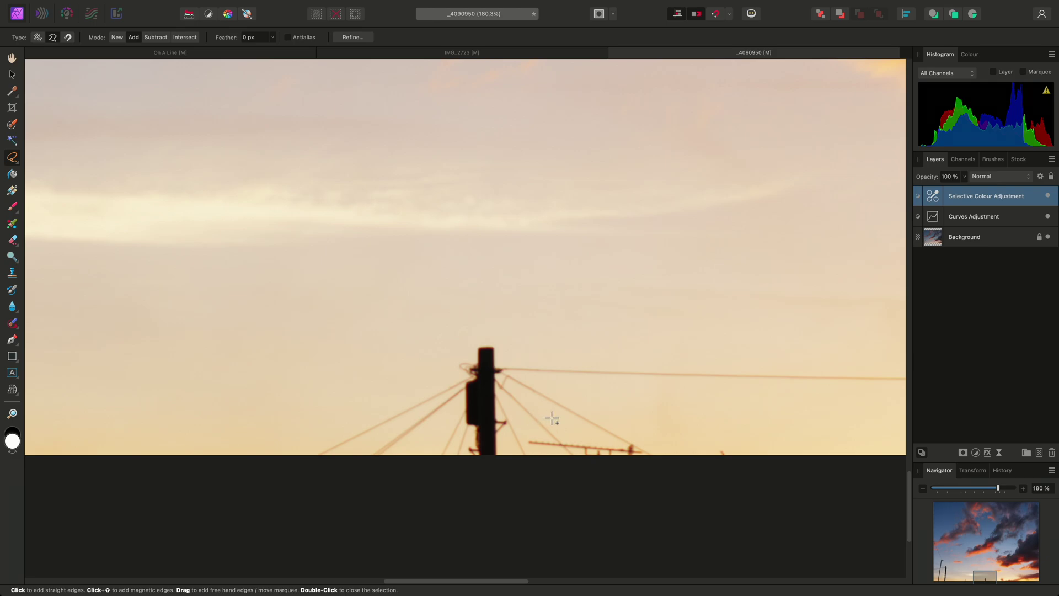
pyautogui.press('space')
pyautogui.moveTo(551, 418); pyautogui.dragTo(653, 421)
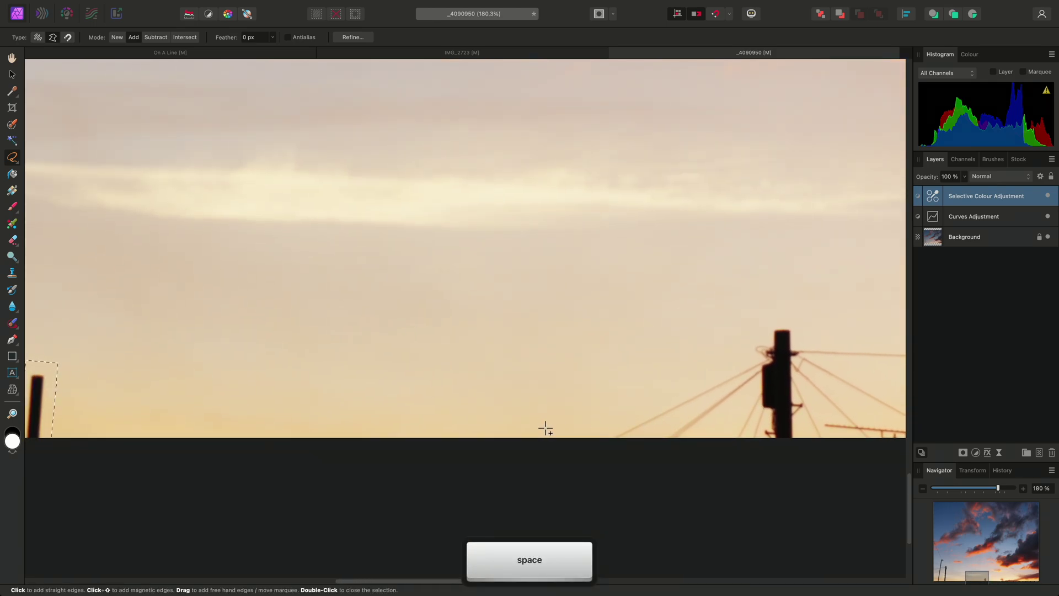
pyautogui.moveTo(544, 428); pyautogui.dragTo(393, 419)
pyautogui.press('space')
pyautogui.moveTo(638, 421)
pyautogui.mouseDown()
pyautogui.moveTo(468, 416)
pyautogui.moveTo(516, 405)
pyautogui.mouseUp()
pyautogui.press('space')
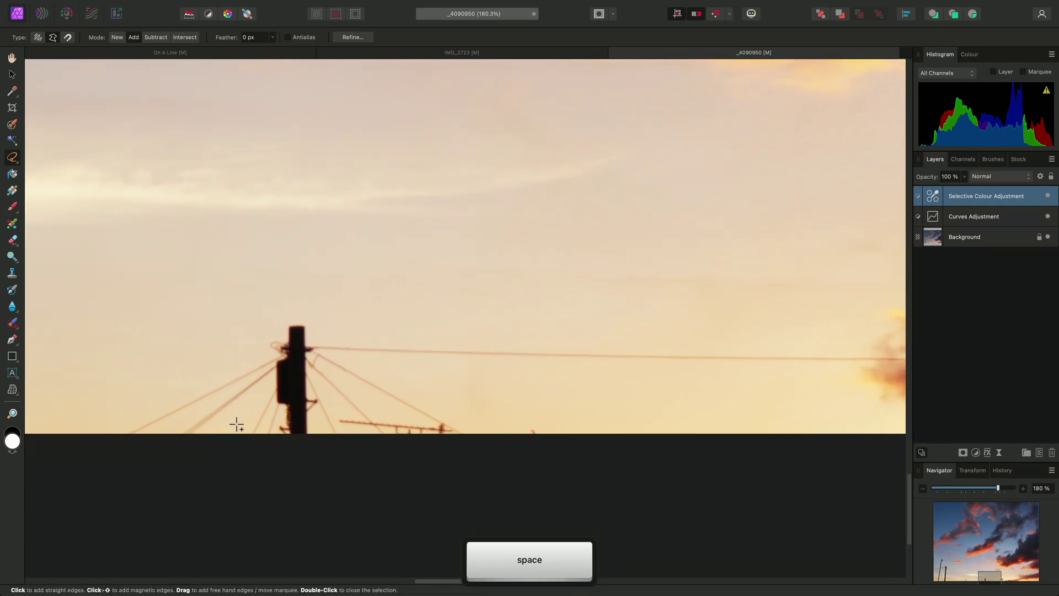
pyautogui.click(113, 437)
pyautogui.click(259, 356)
pyautogui.click(264, 316)
pyautogui.click(325, 321)
pyautogui.click(321, 335)
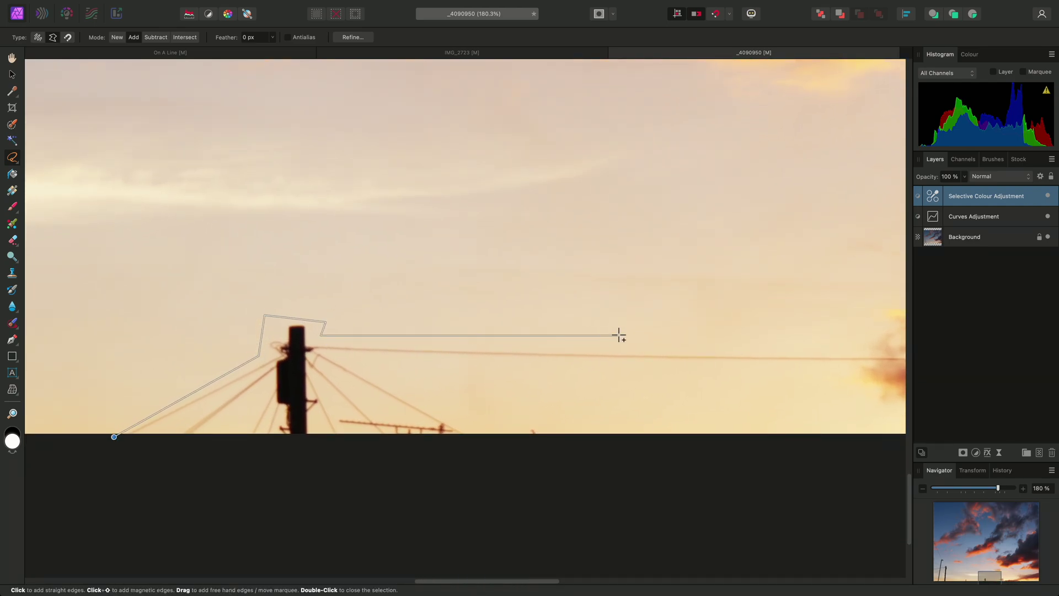
# Extend the outline along the upper side of the long horizontal wire and around its end at the image's right edge.
pyautogui.hscroll(10, 307, 352)
pyautogui.hscroll(10, 377, 368)
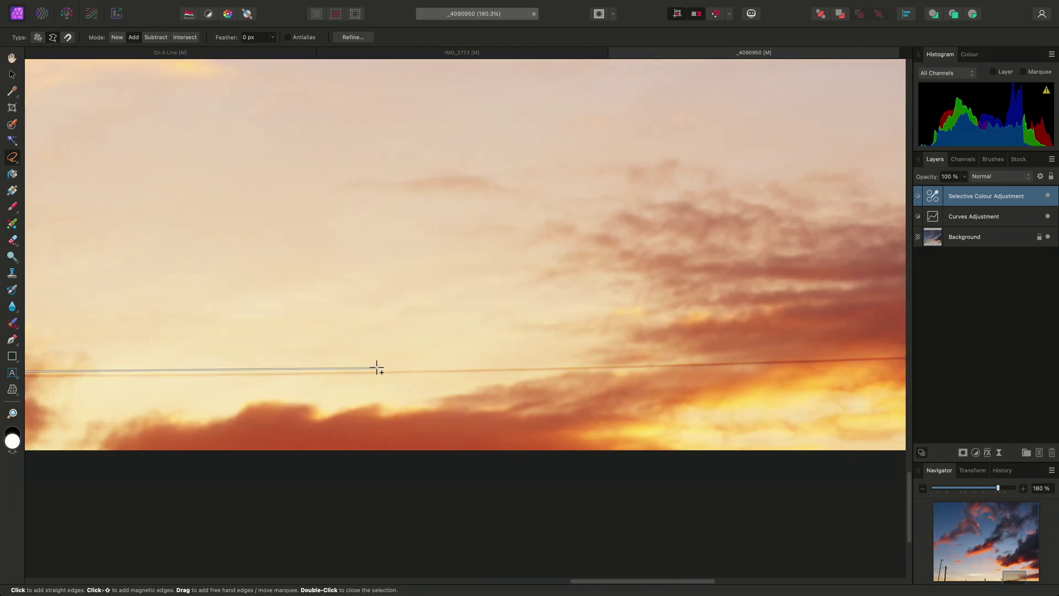
pyautogui.hscroll(10, 496, 364)
pyautogui.click(772, 355)
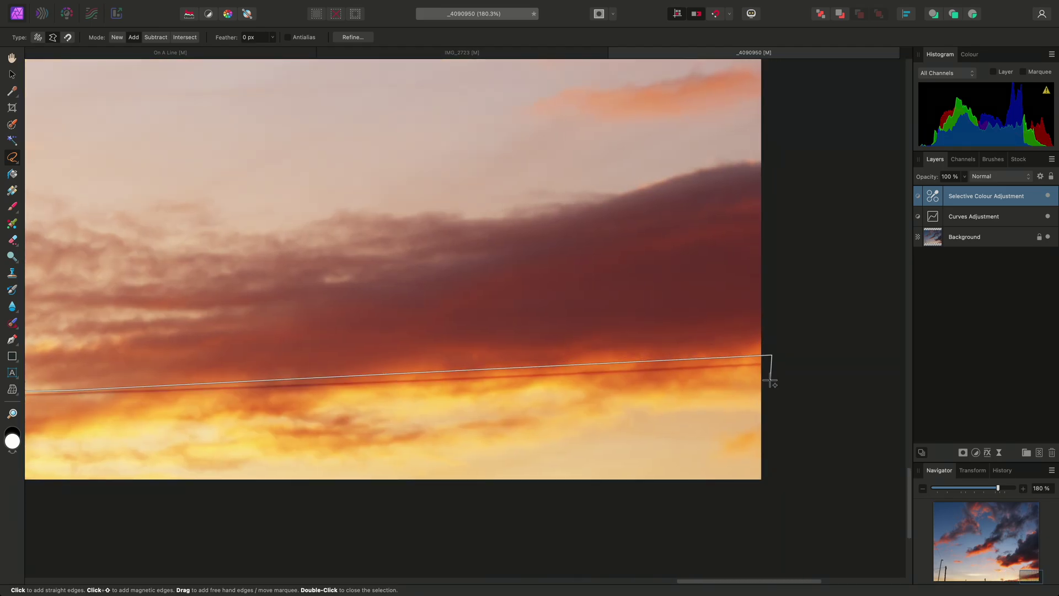
pyautogui.click(770, 379)
# Bring the outline back along the underside of the long wire to just beside the utility pole.
pyautogui.hscroll(-10, 764, 402)
pyautogui.hscroll(-5, 683, 390)
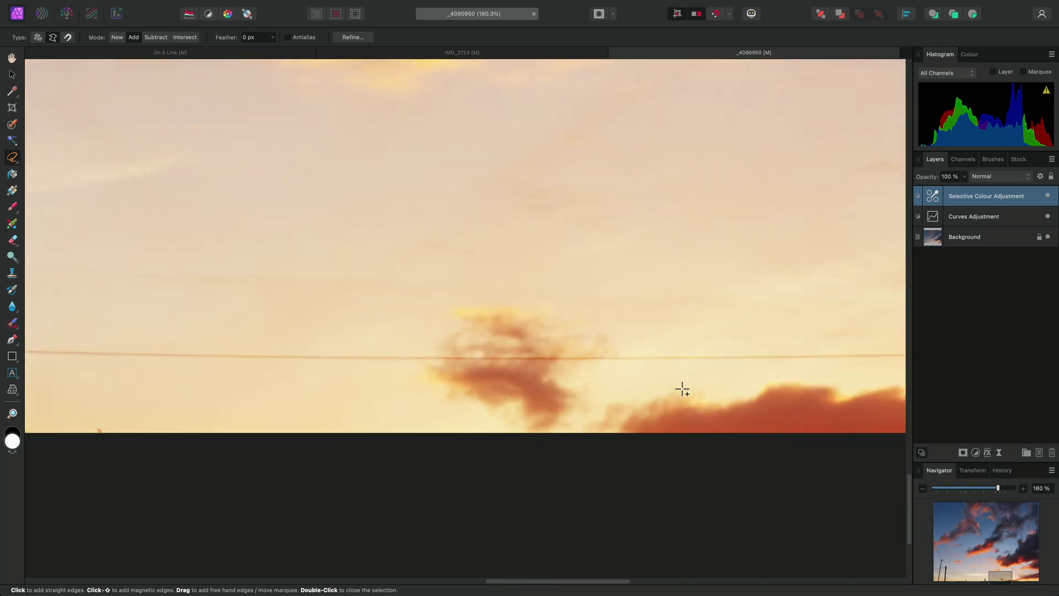
pyautogui.hscroll(-5, 682, 390)
pyautogui.click(452, 359)
pyautogui.hscroll(-10, 383, 383)
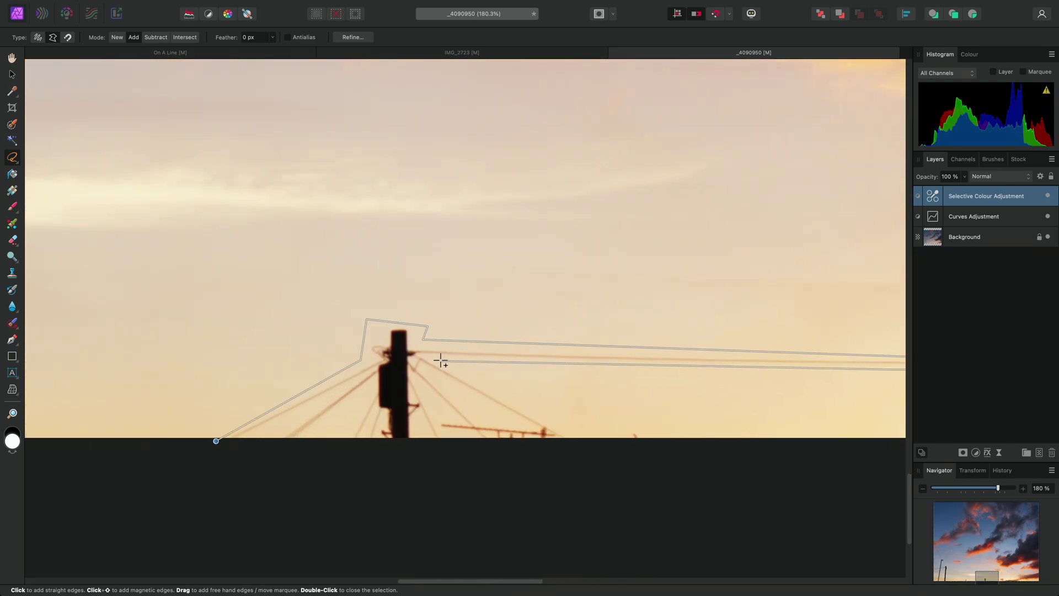
pyautogui.click(440, 361)
# Continue the outline down past the right guy wires, aerial and small tip, and close the selection below the image.
pyautogui.click(571, 435)
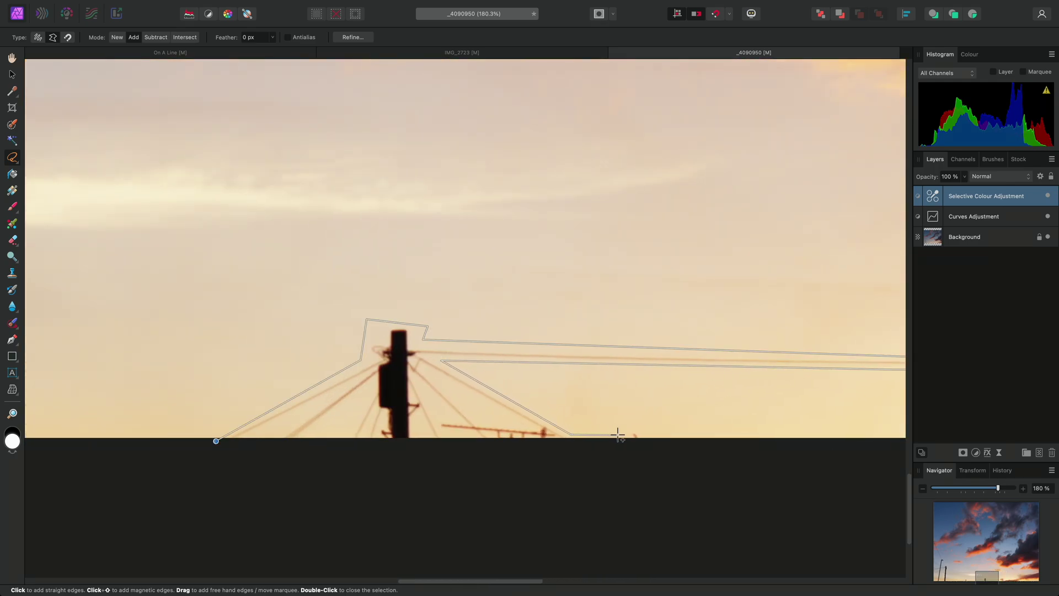
pyautogui.click(646, 447)
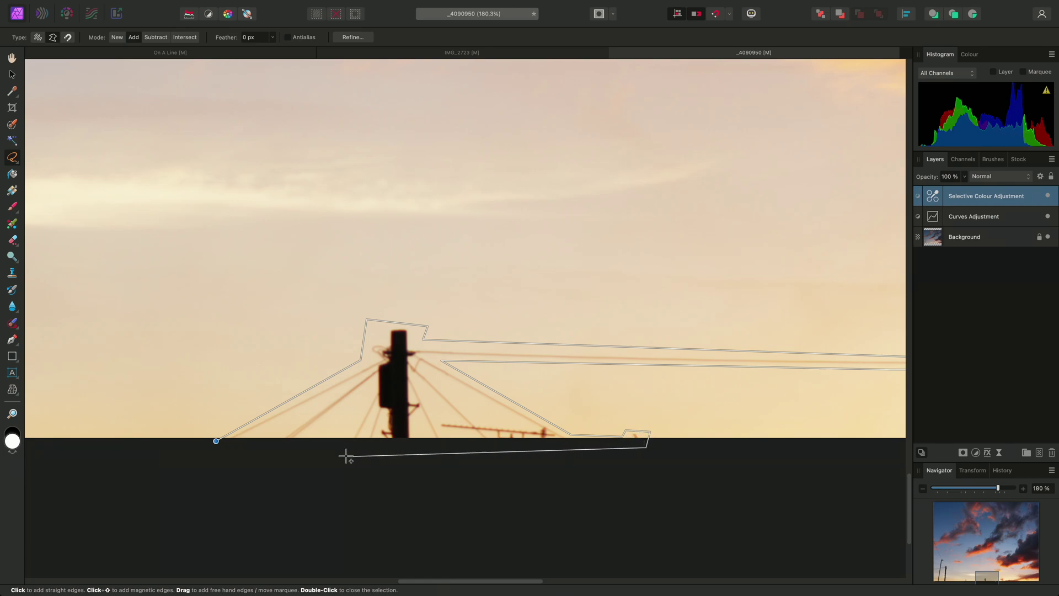
pyautogui.doubleClick(302, 453)
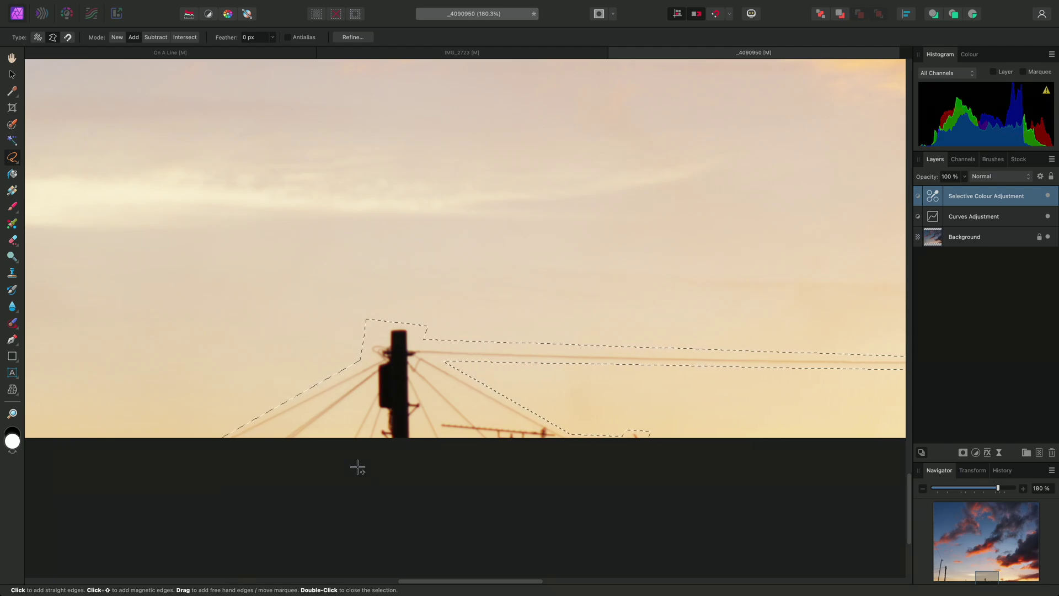
# Inpaint all selected areas on the Background layer, then deselect.
pyautogui.hotkey('ctrl', '0')
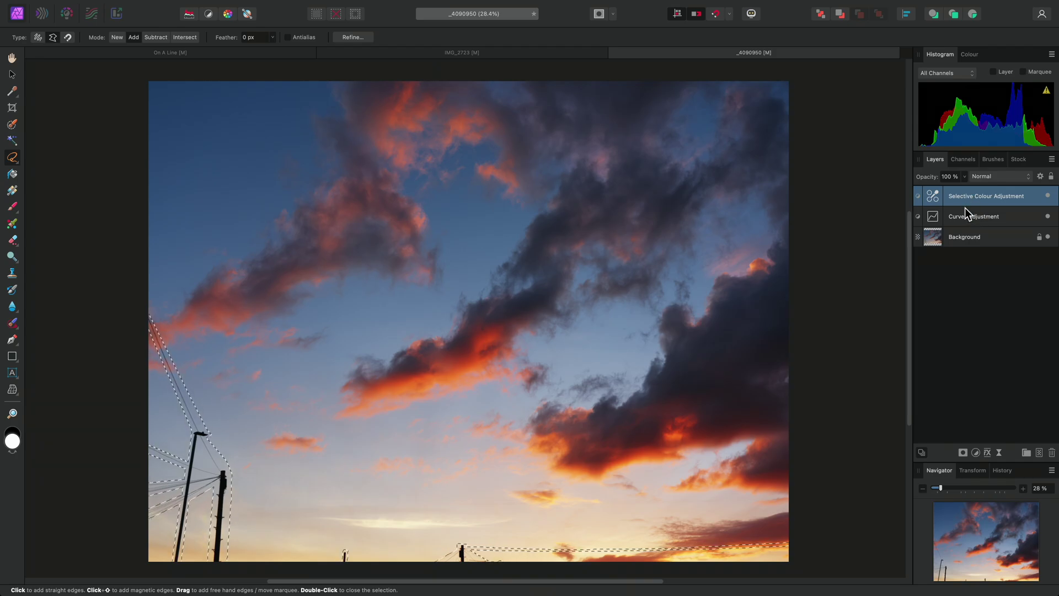
pyautogui.click(985, 238)
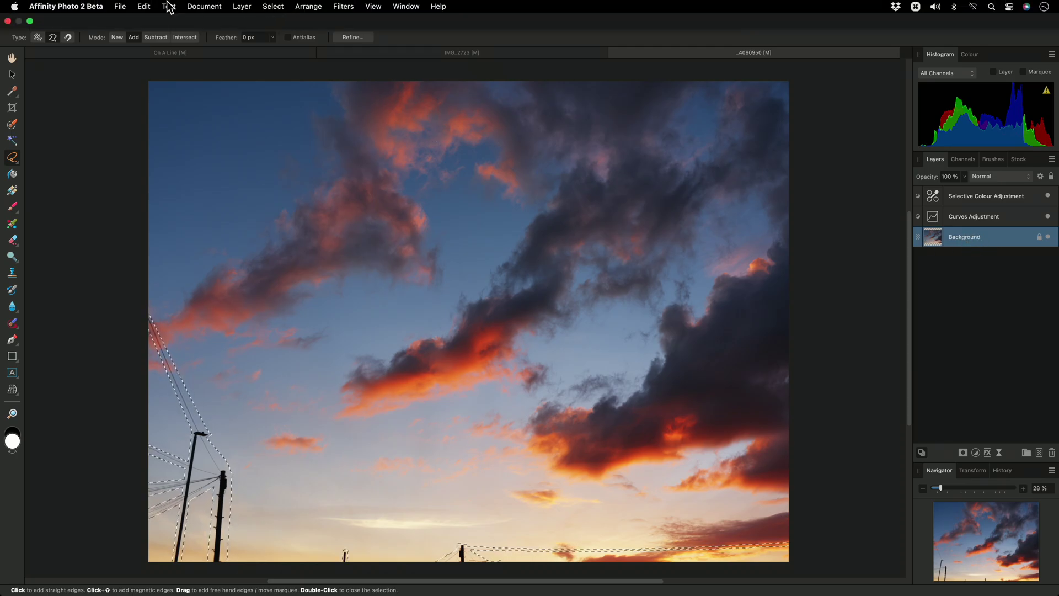
pyautogui.click(144, 6)
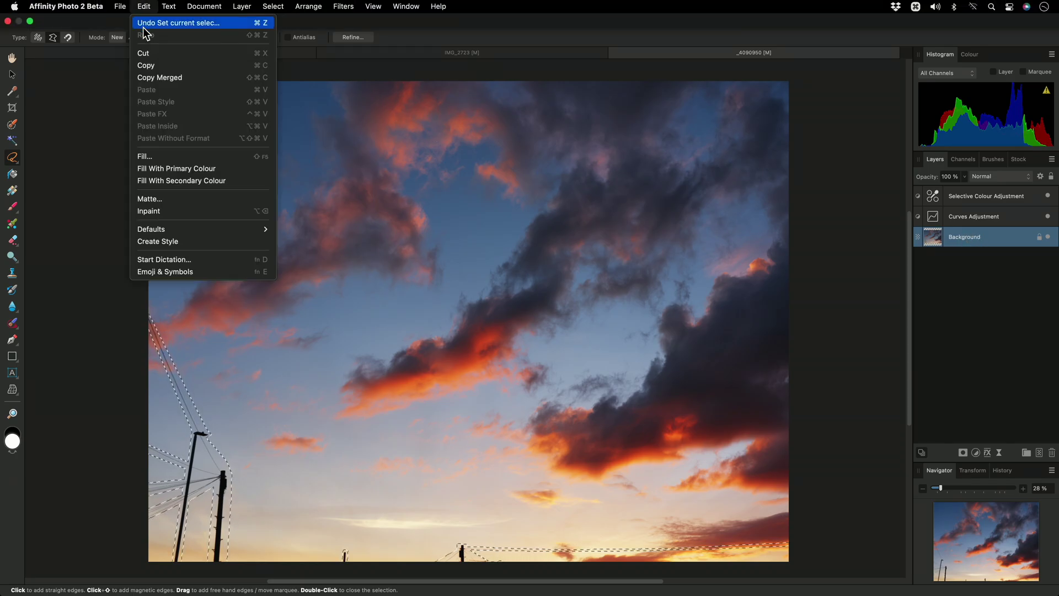
pyautogui.click(184, 214)
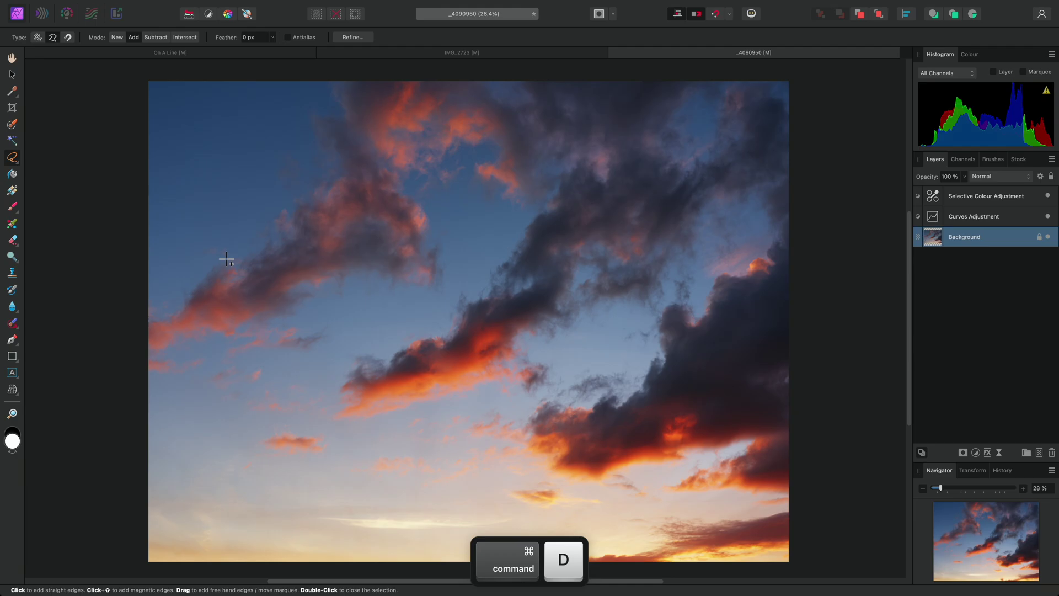
# Examine the inpainted sky along the bottom of the photo up close, then view the whole image.
pyautogui.press('h')
pyautogui.moveTo(290, 383); pyautogui.dragTo(369, 355)
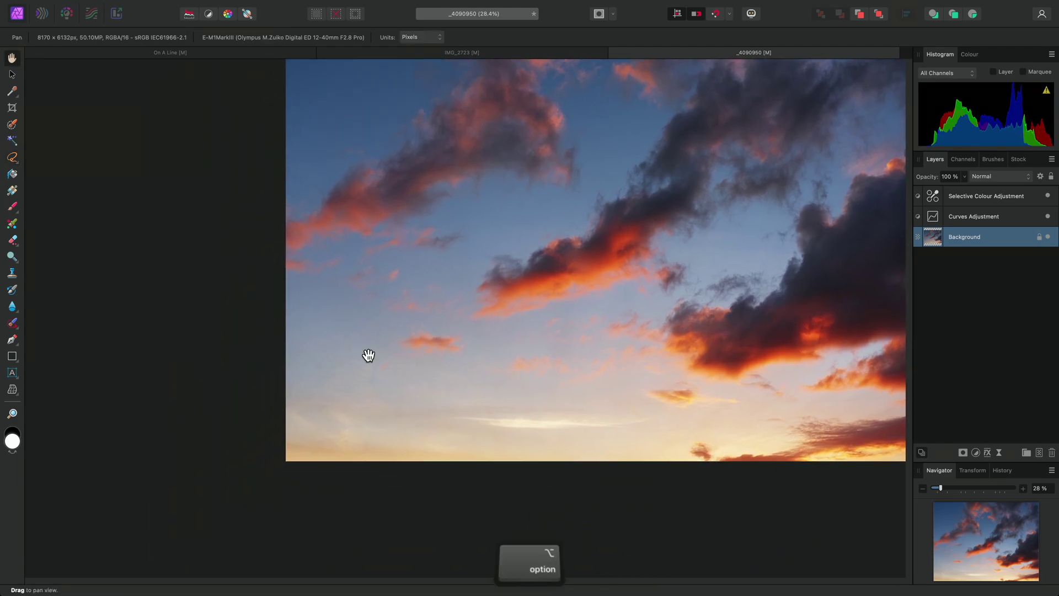
pyautogui.scroll(5, 368, 356)
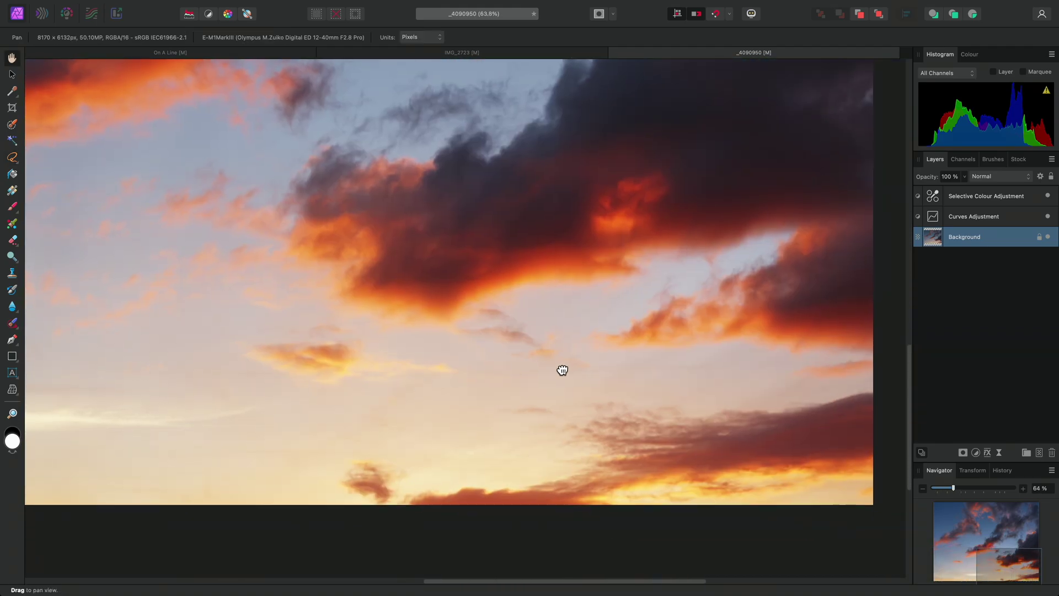
pyautogui.moveTo(562, 370); pyautogui.dragTo(534, 426)
pyautogui.press('super+0')
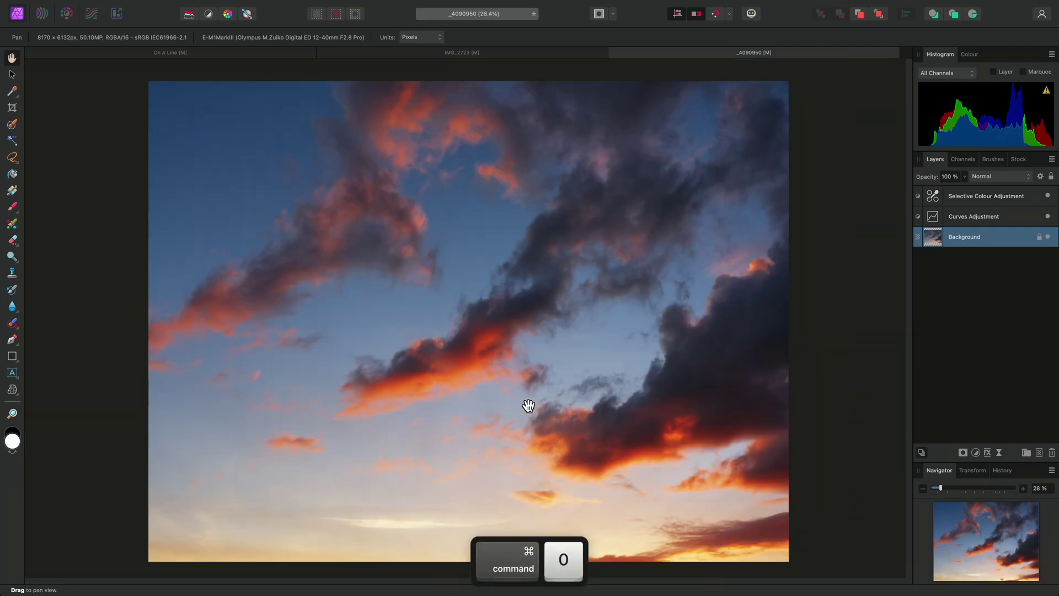